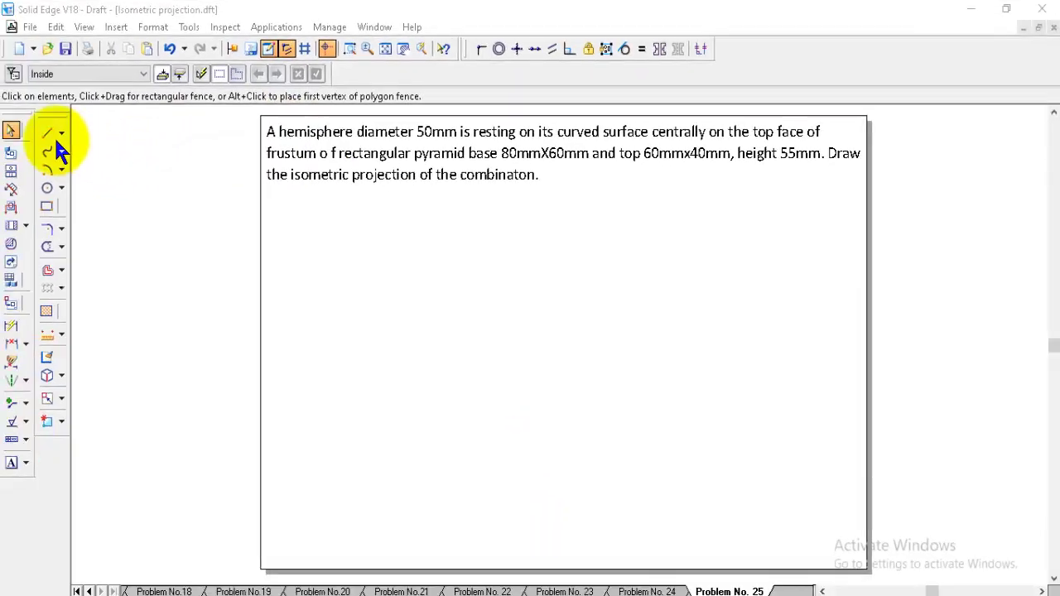
# Draw the first two base edges low on the sheet: 80 mm at 30°, continuing 60 mm at 150°
pyautogui.click(48, 133)
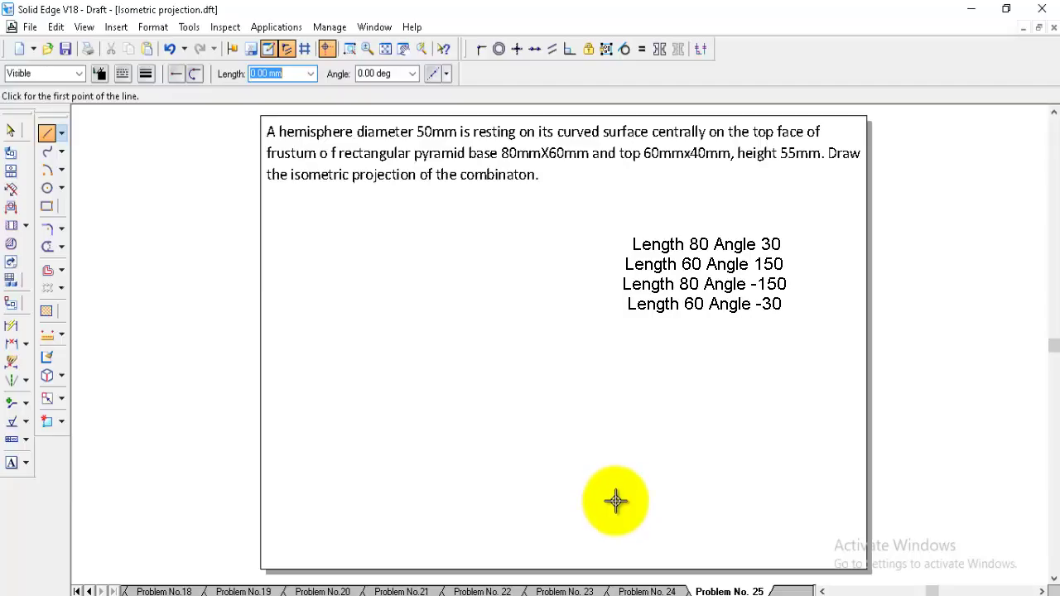
pyautogui.click(560, 517)
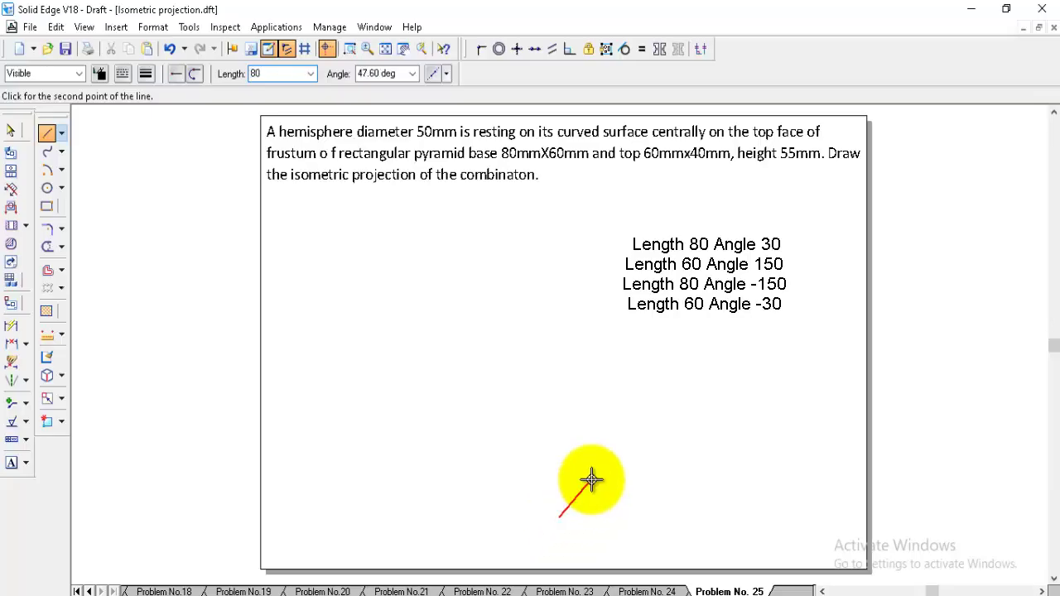
pyautogui.press('Tab')
pyautogui.write('30')
pyautogui.press('Return')
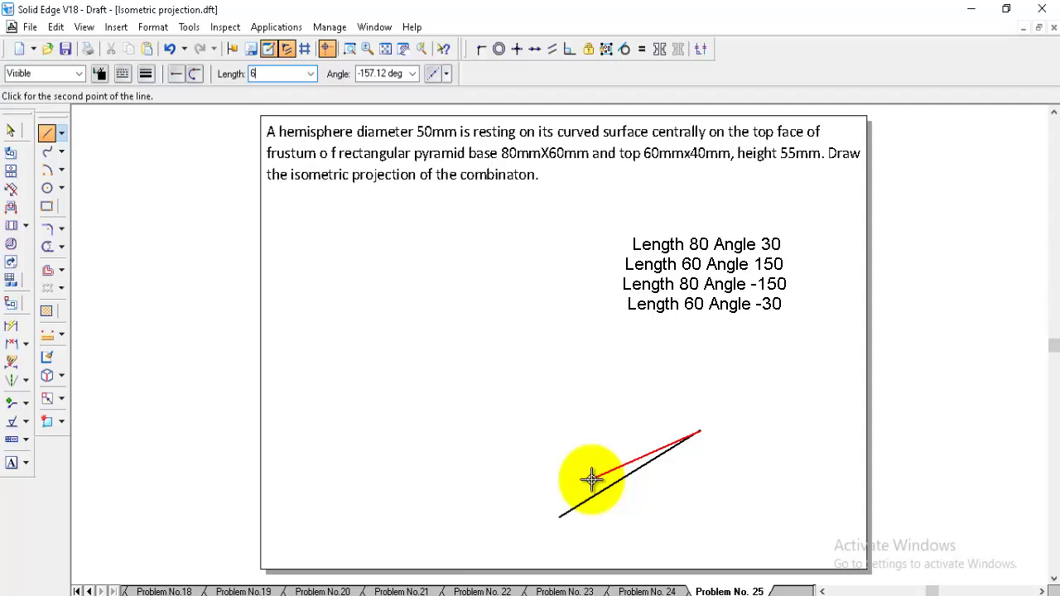
pyautogui.press('Tab')
pyautogui.press('Return')
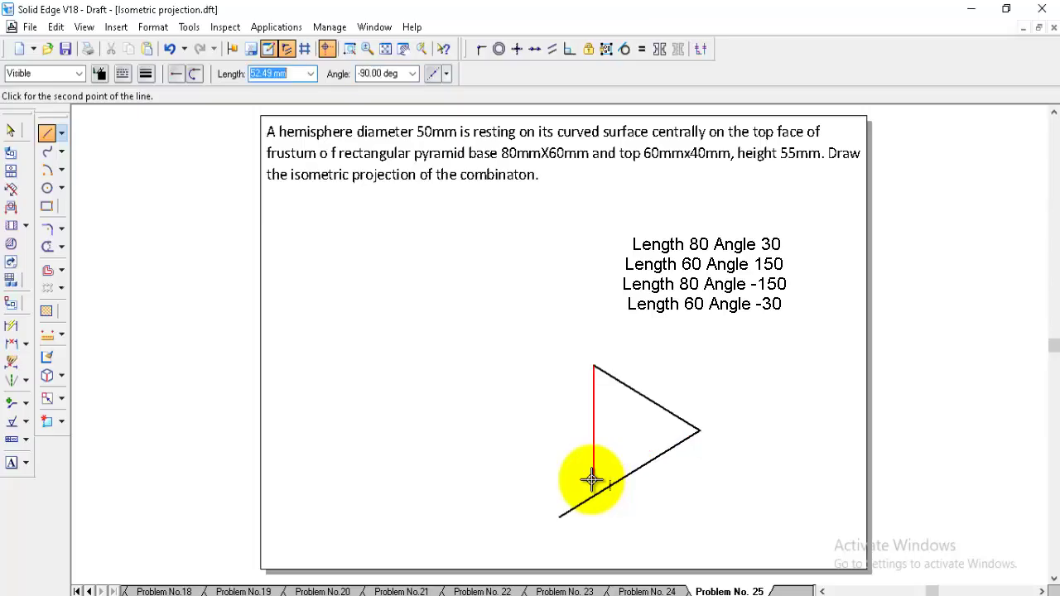
# Close the base parallelogram with an 80 mm line at -150° and a 60 mm line at -30°
pyautogui.write('80')
pyautogui.press('Tab')
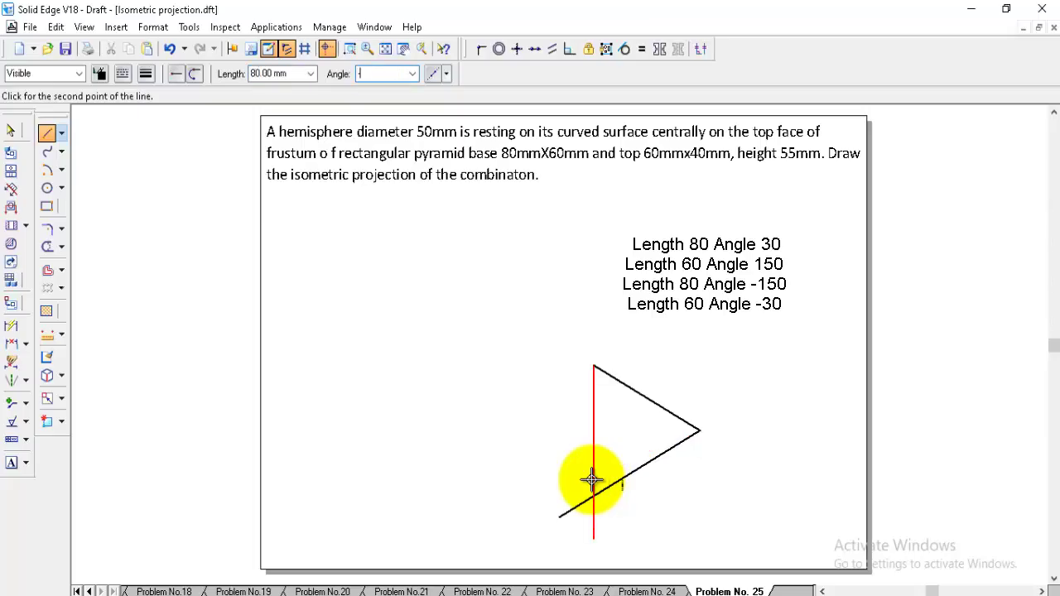
pyautogui.press('Return')
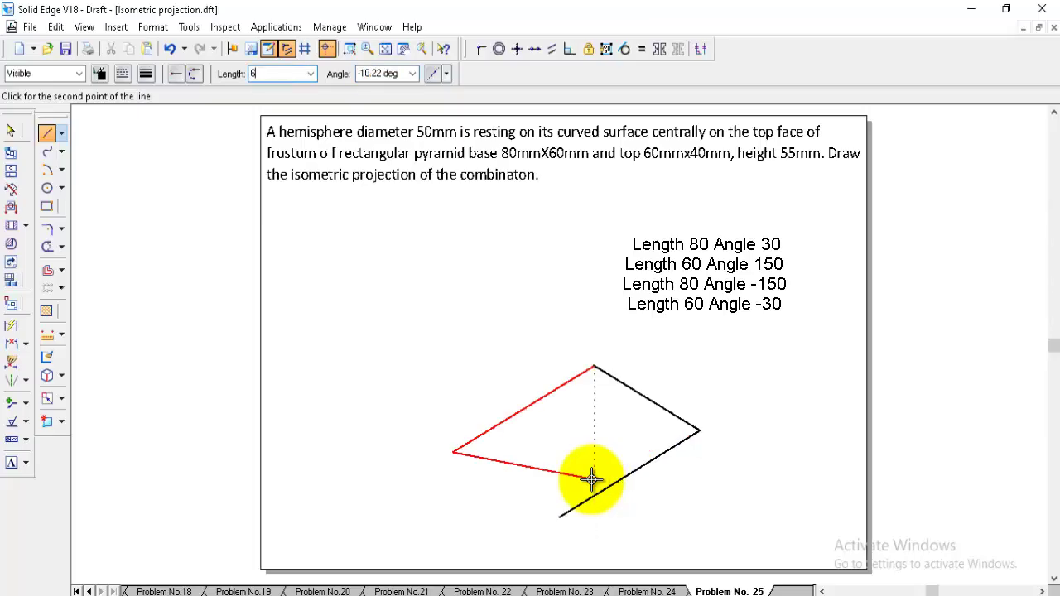
pyautogui.press('Tab')
pyautogui.write('-30')
pyautogui.press('Return')
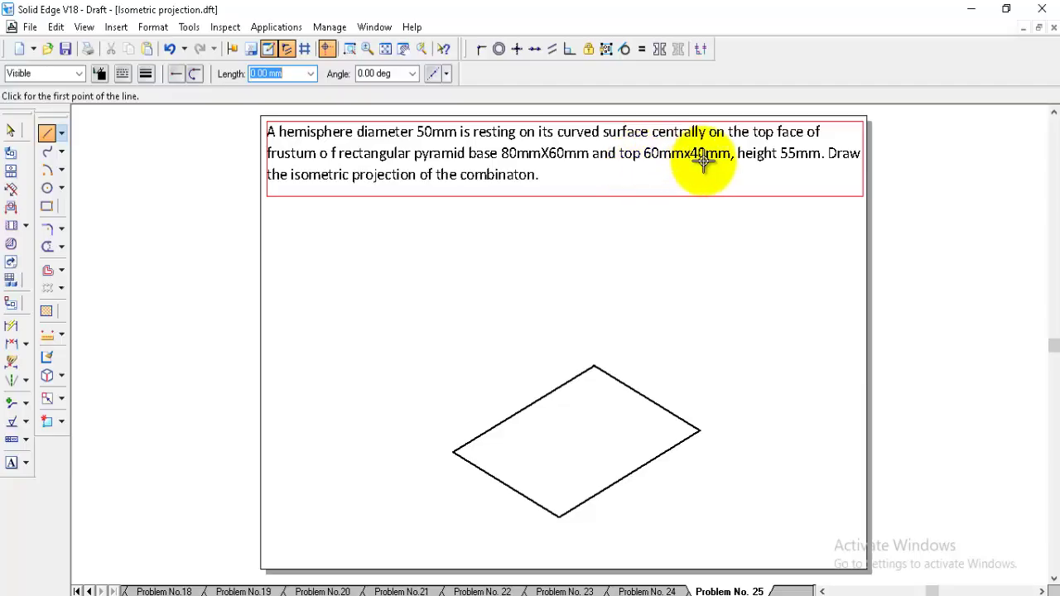
# Draw the first two top-face edges above the base: 60 mm at 30°, continuing 40 mm at 150°
pyautogui.click(553, 315)
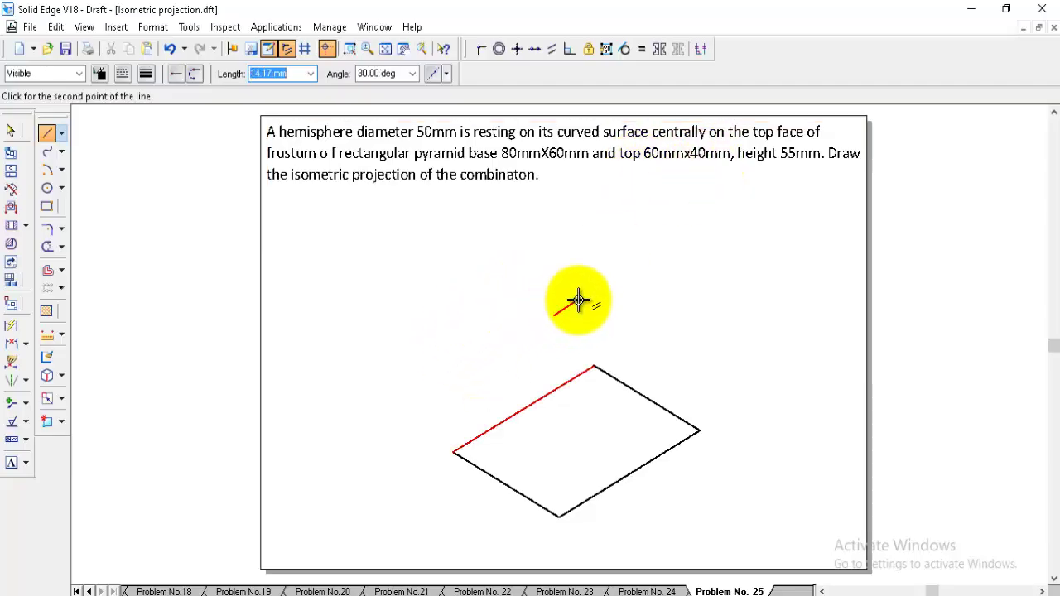
pyautogui.press('Tab')
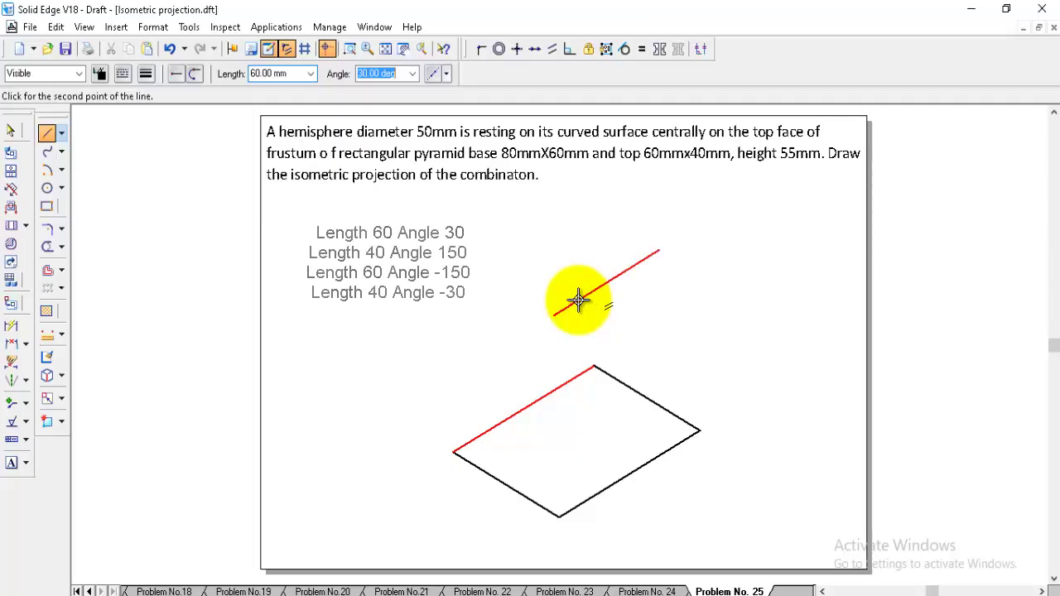
pyautogui.write('30')
pyautogui.press('Return')
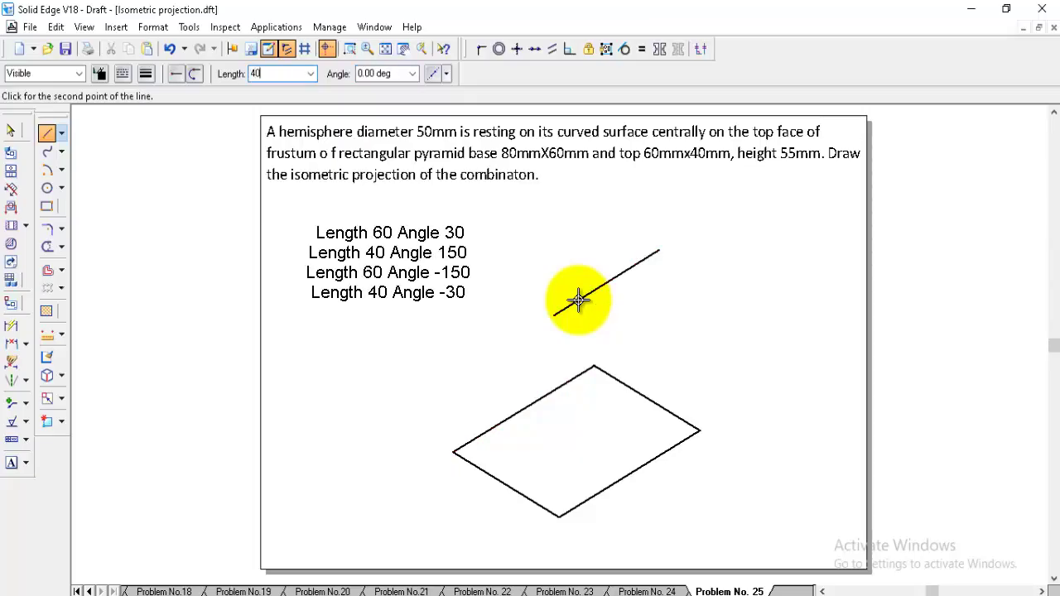
pyautogui.write('40')
pyautogui.press('Tab')
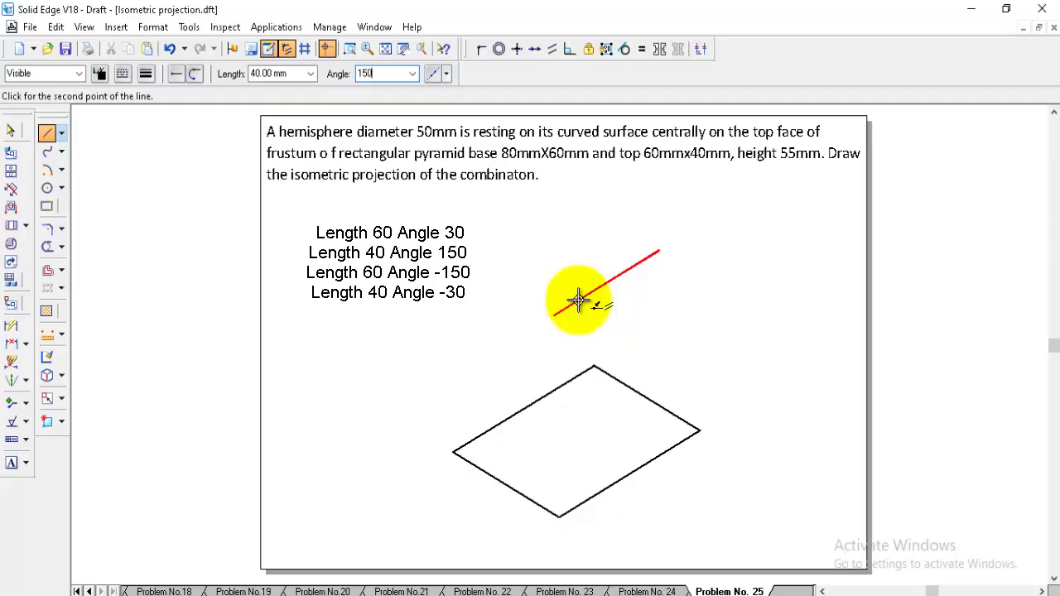
pyautogui.press('Return')
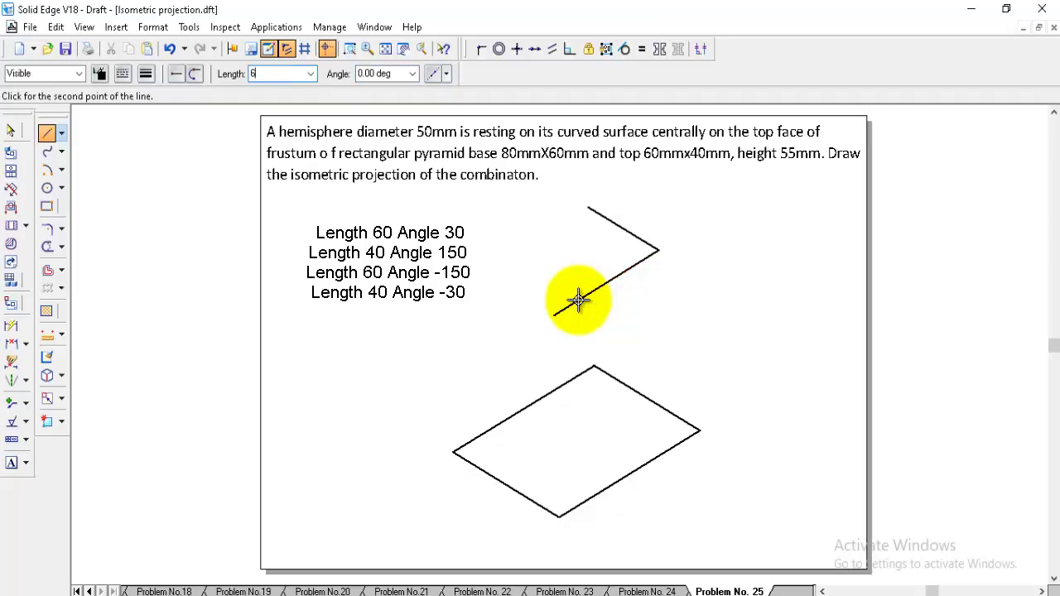
# Close the top-face parallelogram with a 60 mm line at -150° and a 40 mm line at -30°
pyautogui.press('Tab')
pyautogui.write('-150')
pyautogui.press('Return')
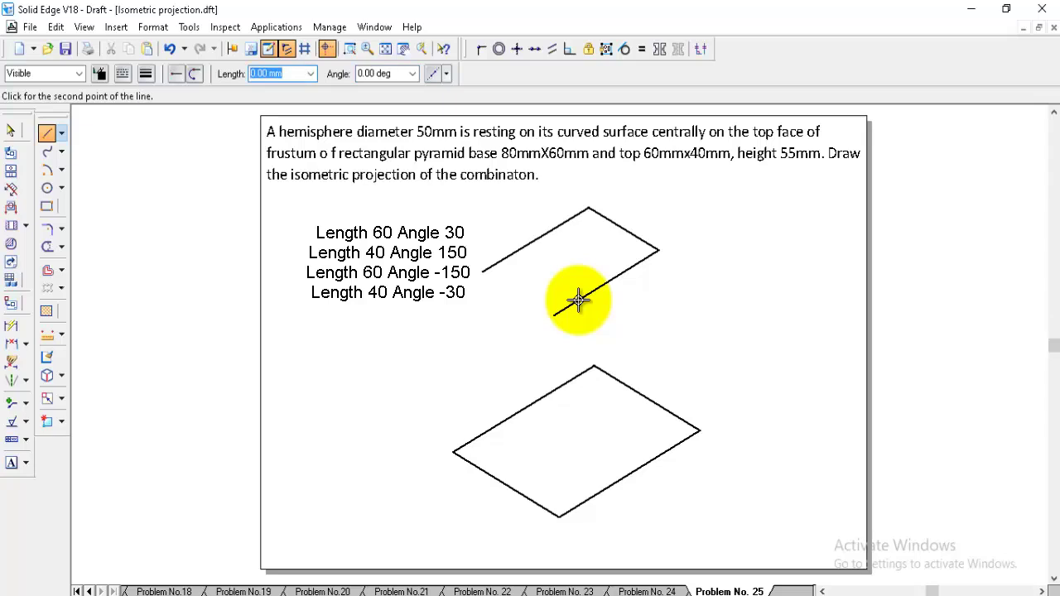
pyautogui.write('40')
pyautogui.press('Tab')
pyautogui.write('-30')
pyautogui.press('Return')
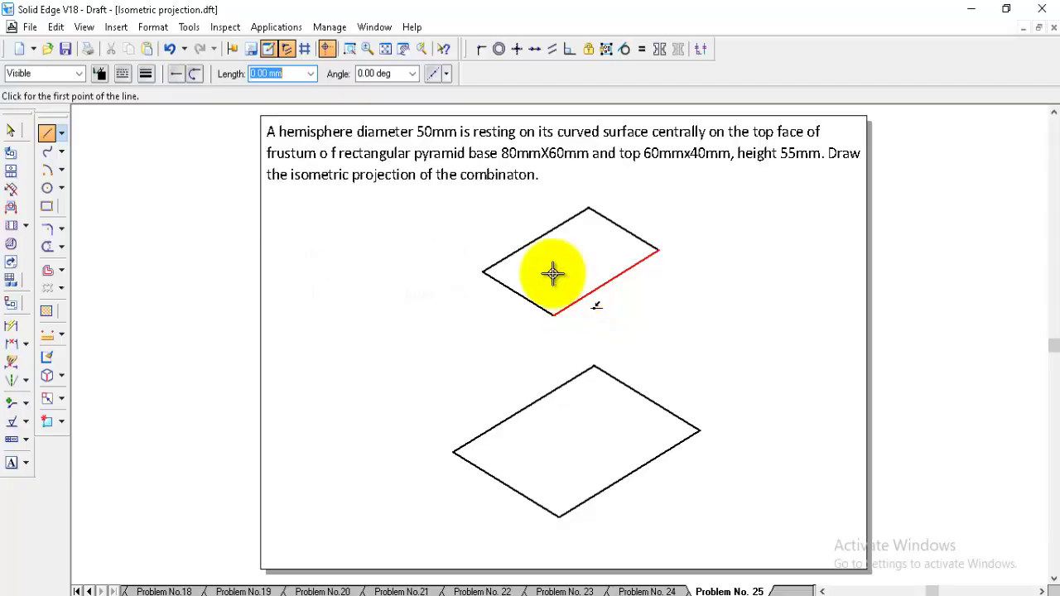
# Draw the long diagonal of both the top and base parallelograms as lines in the Normal style
pyautogui.click(79, 73)
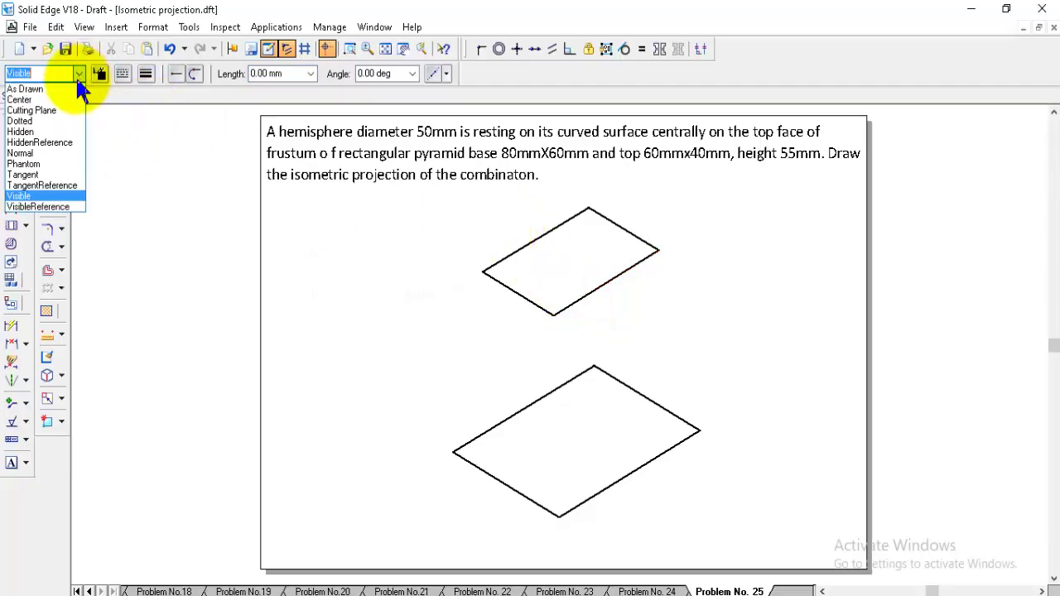
pyautogui.click(37, 153)
pyautogui.click(483, 272)
pyautogui.click(660, 249)
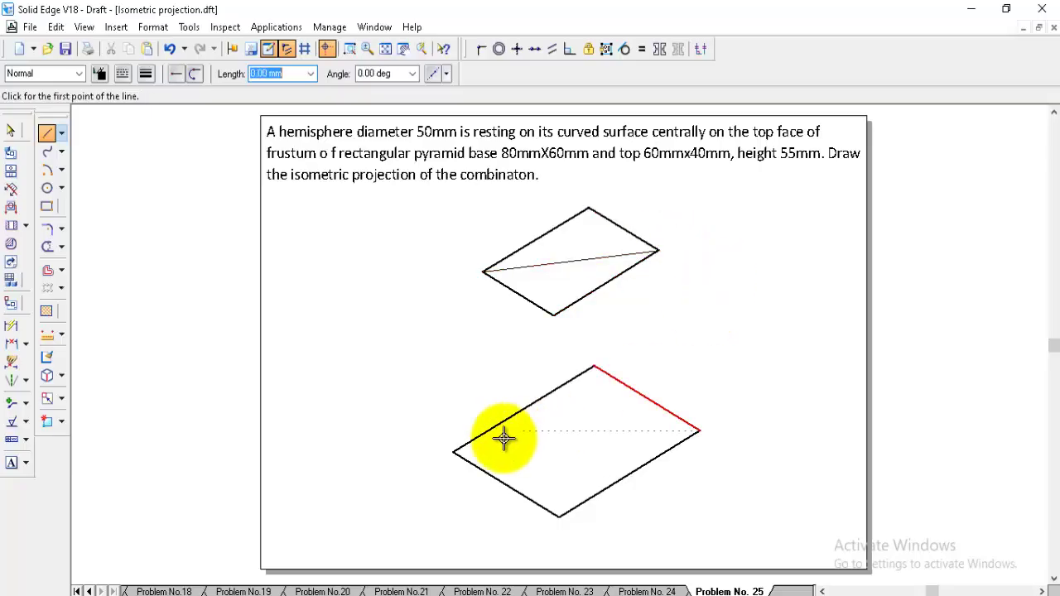
pyautogui.click(454, 452)
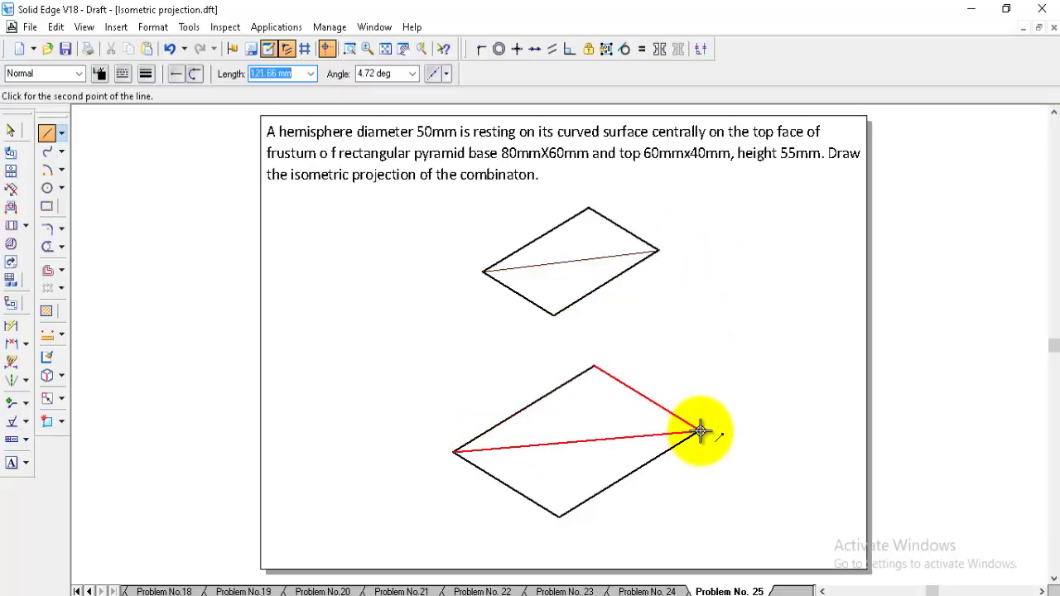
pyautogui.click(700, 431)
pyautogui.rightClick(714, 335)
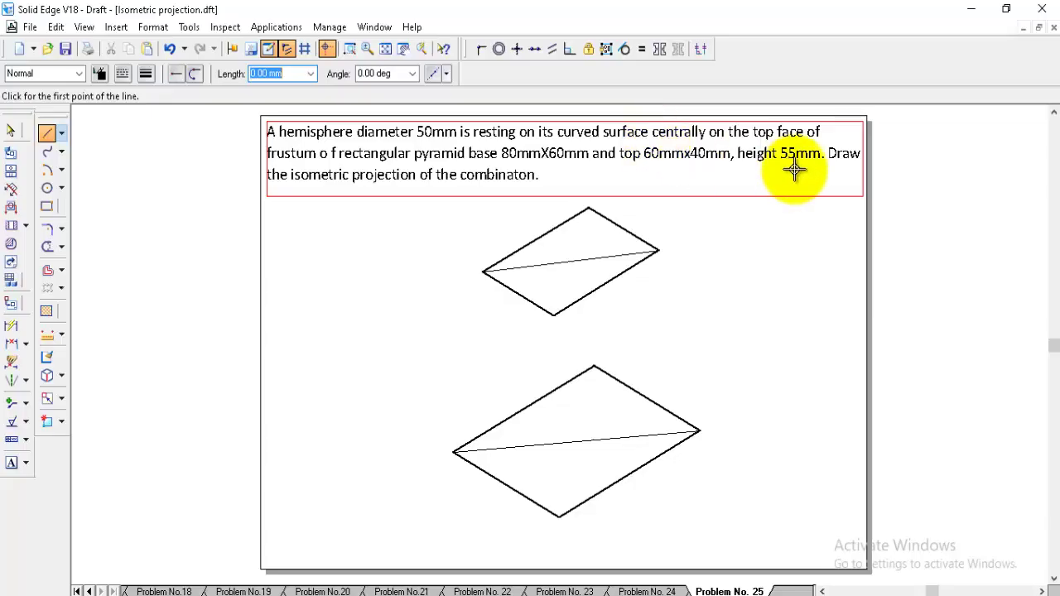
# Draw a 55 mm vertical axis line at 90° upward from the midpoint of the base diagonal
pyautogui.click(579, 441)
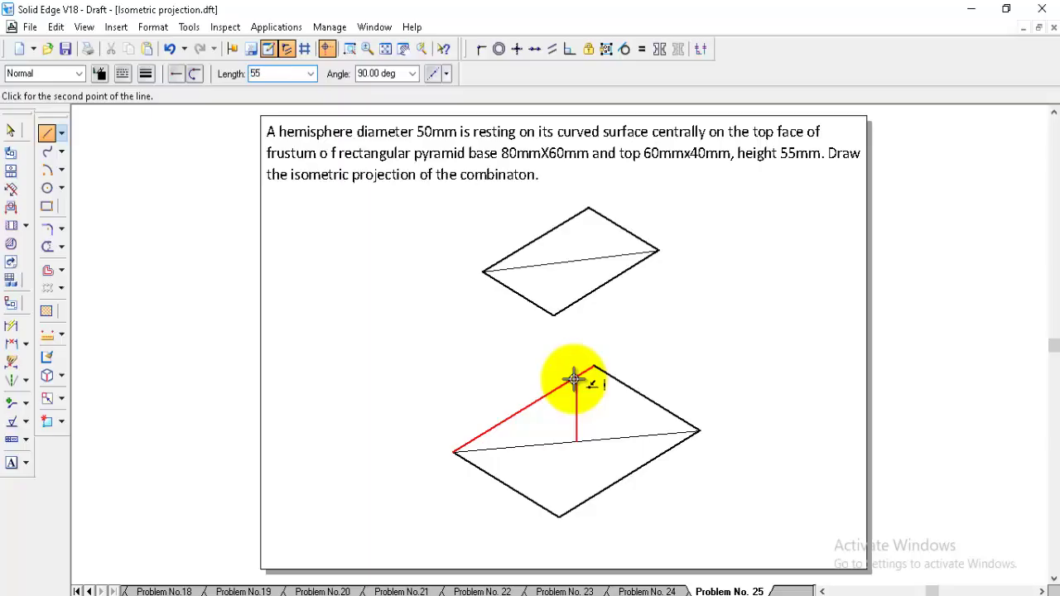
pyautogui.press('Tab')
pyautogui.write('90')
pyautogui.press('Return')
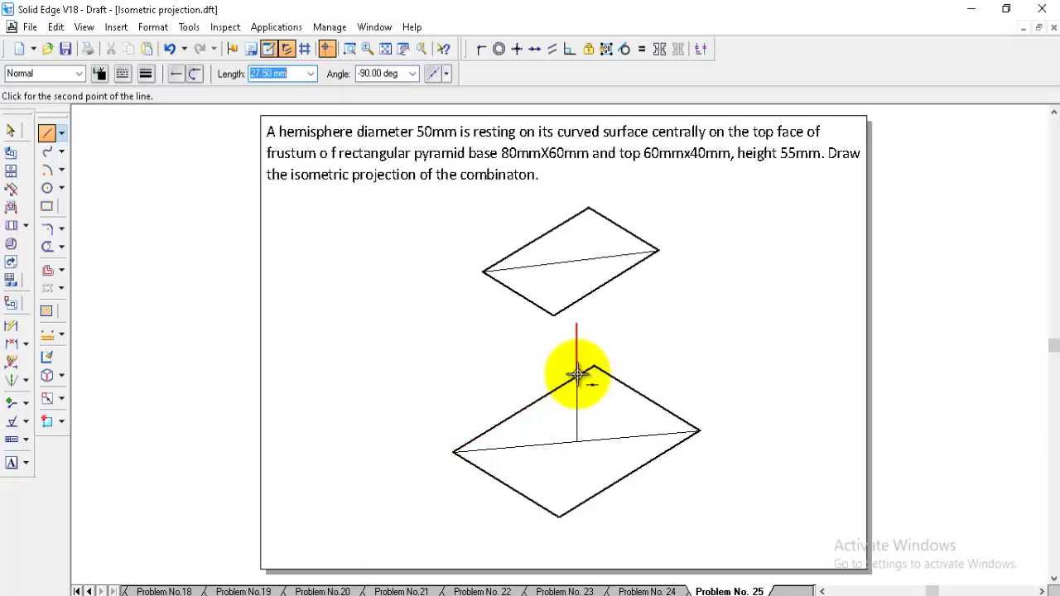
pyautogui.rightClick(154, 303)
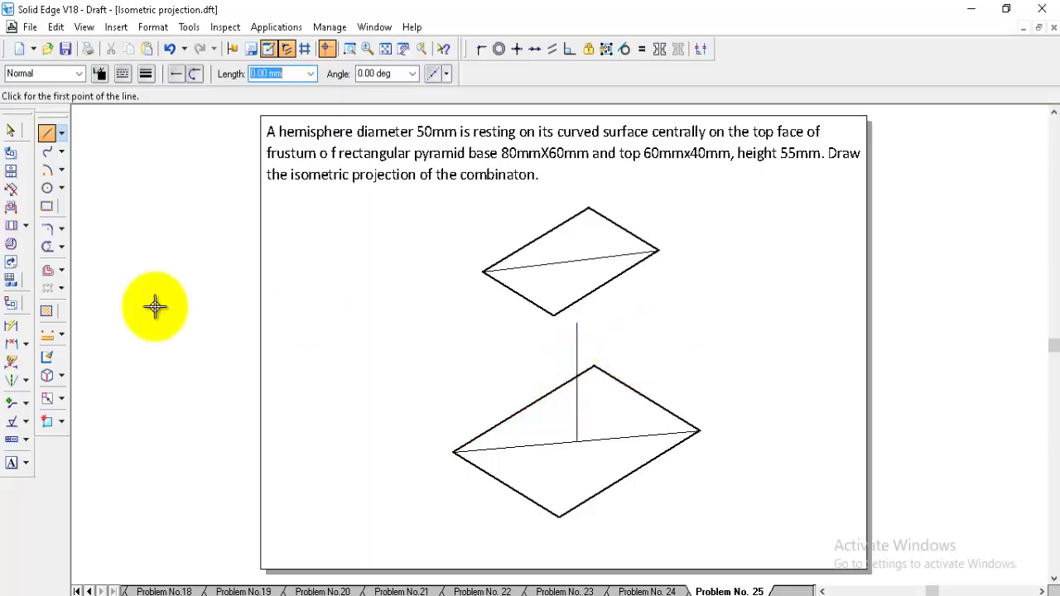
# Move the top parallelogram with its diagonal so the diagonal's midpoint sits on the upper end of the vertical axis
pyautogui.click(61, 398)
pyautogui.click(91, 397)
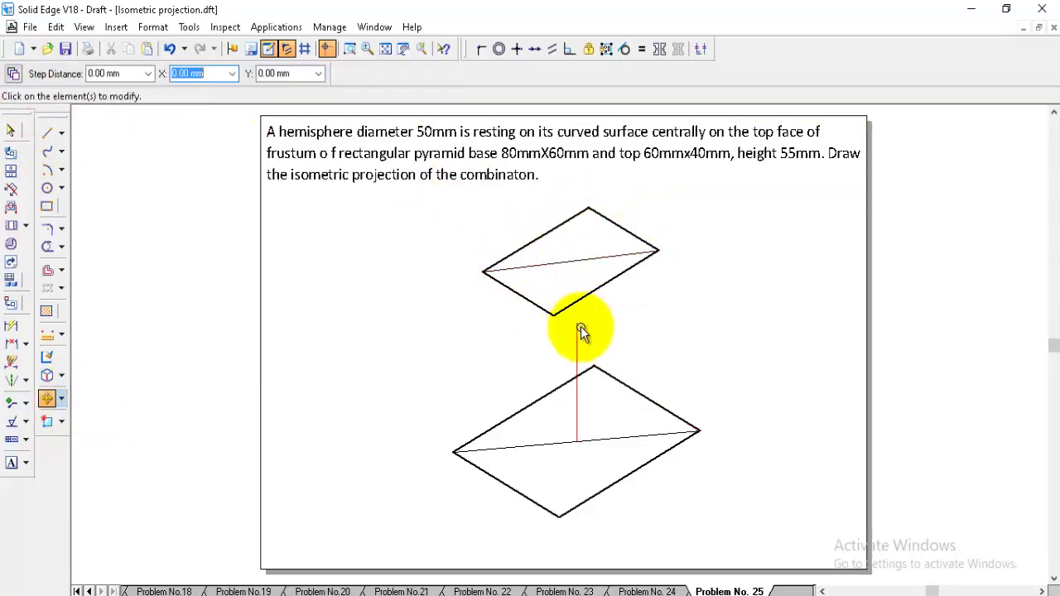
pyautogui.moveTo(469, 193); pyautogui.dragTo(697, 320)
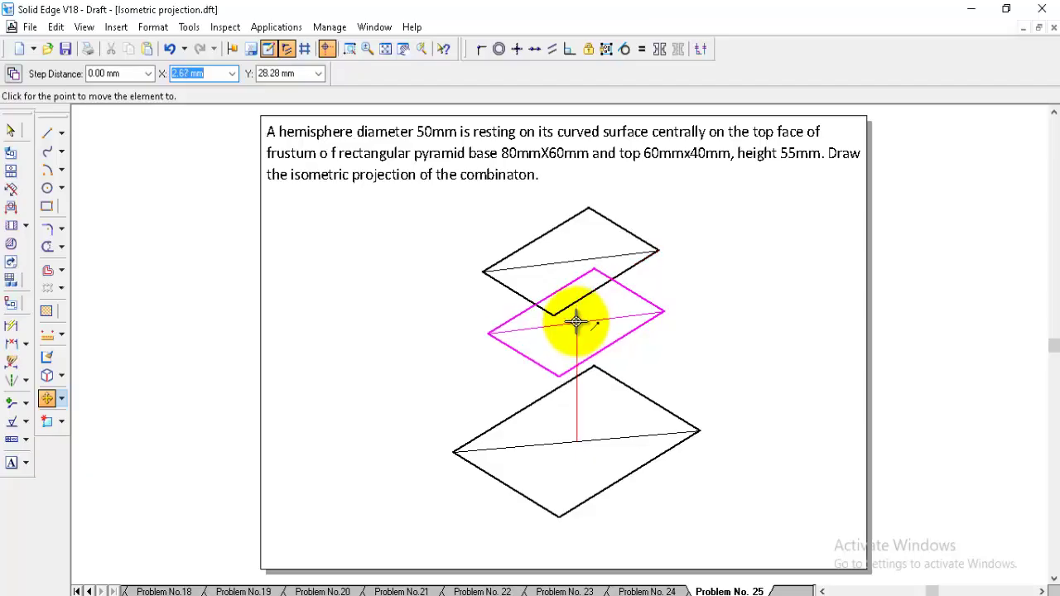
pyautogui.click(576, 321)
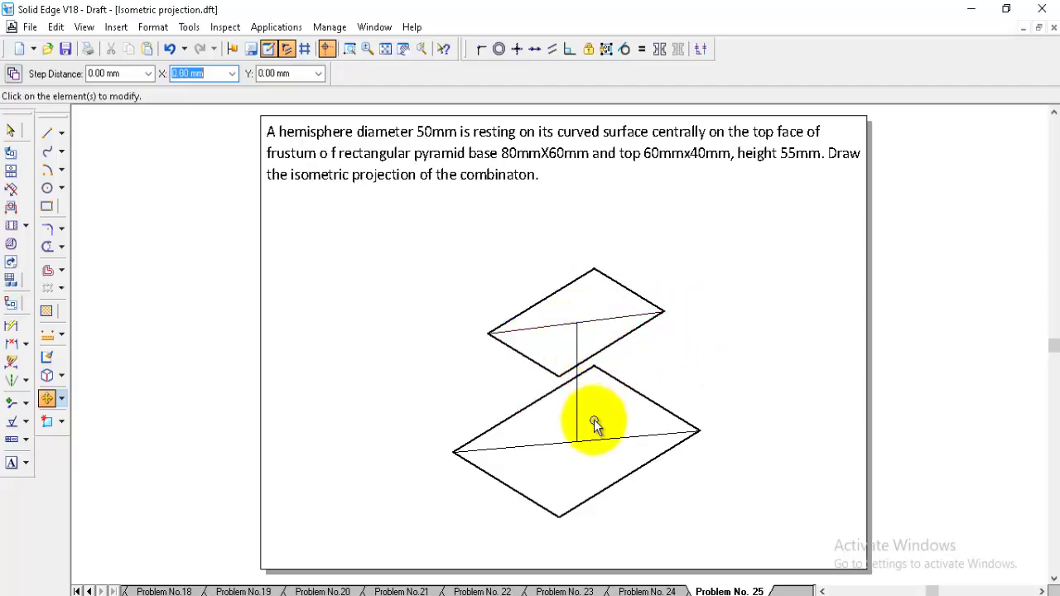
# Delete the construction diagonals of the base and top parallelograms
pyautogui.click(553, 444)
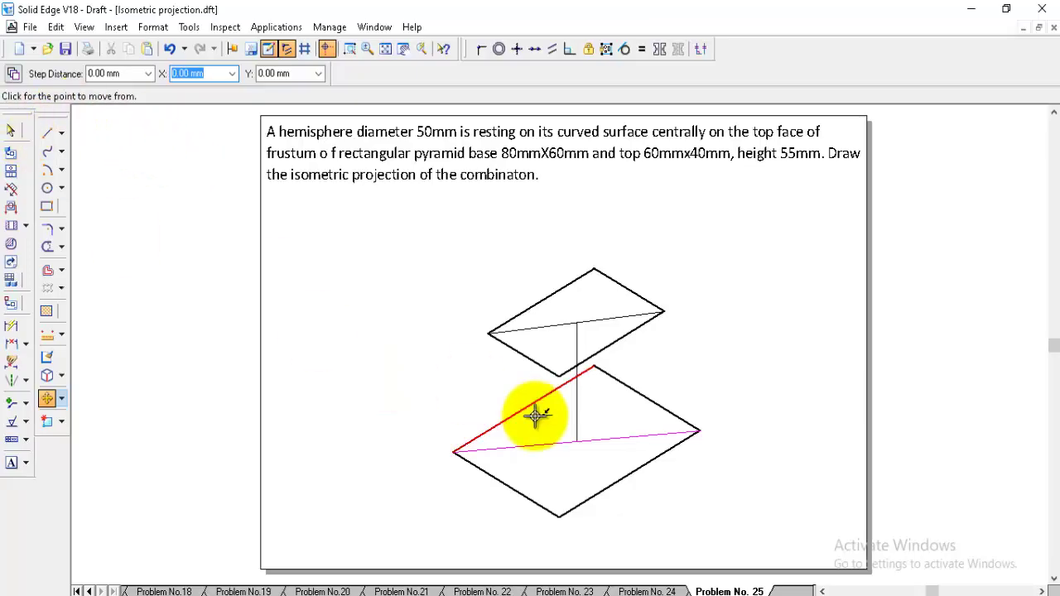
pyautogui.click(11, 132)
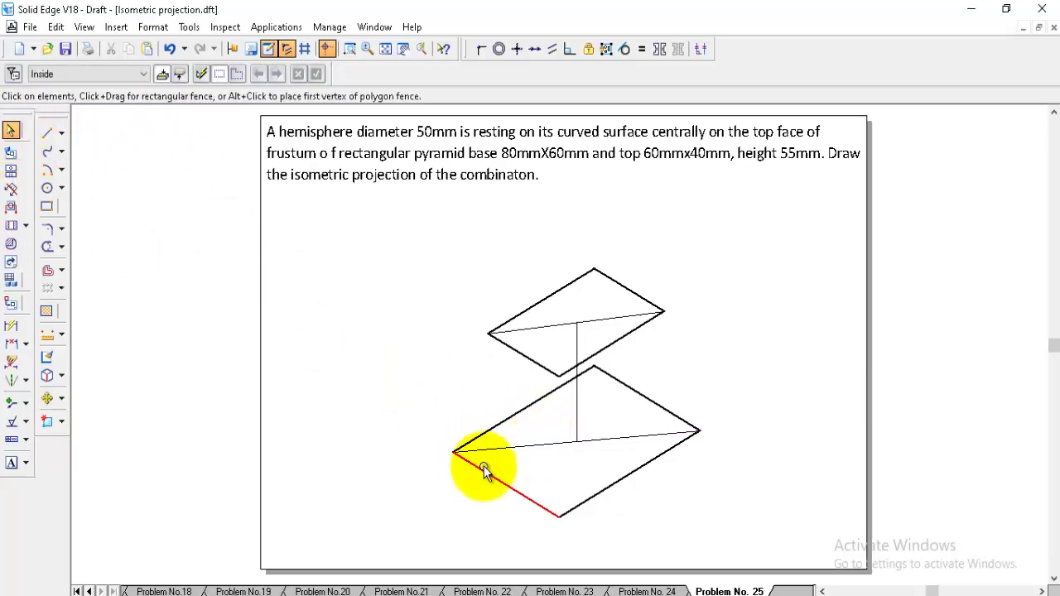
pyautogui.click(525, 442)
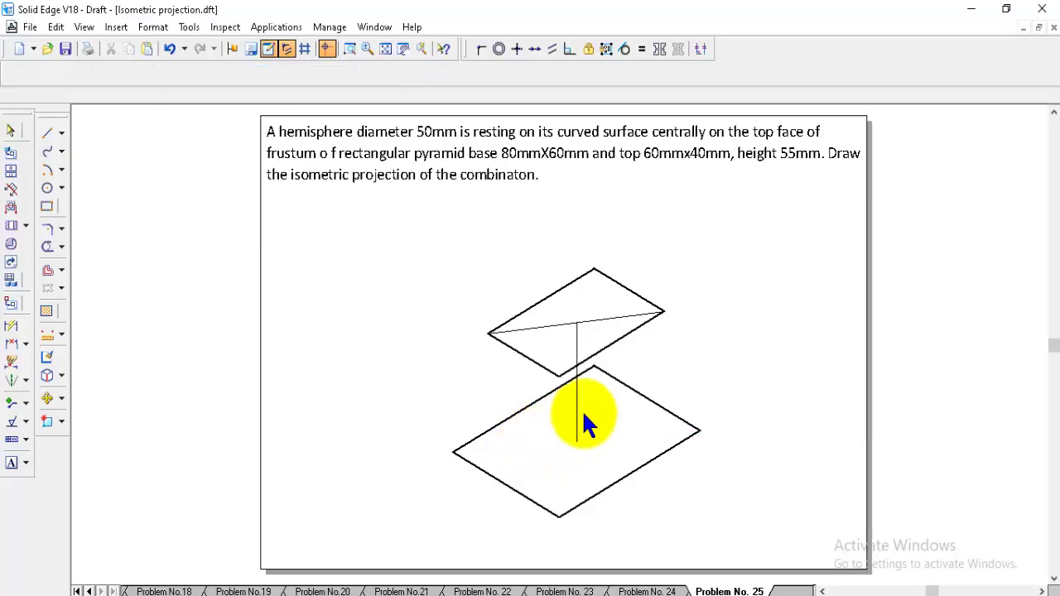
pyautogui.click(553, 324)
pyautogui.press('Delete')
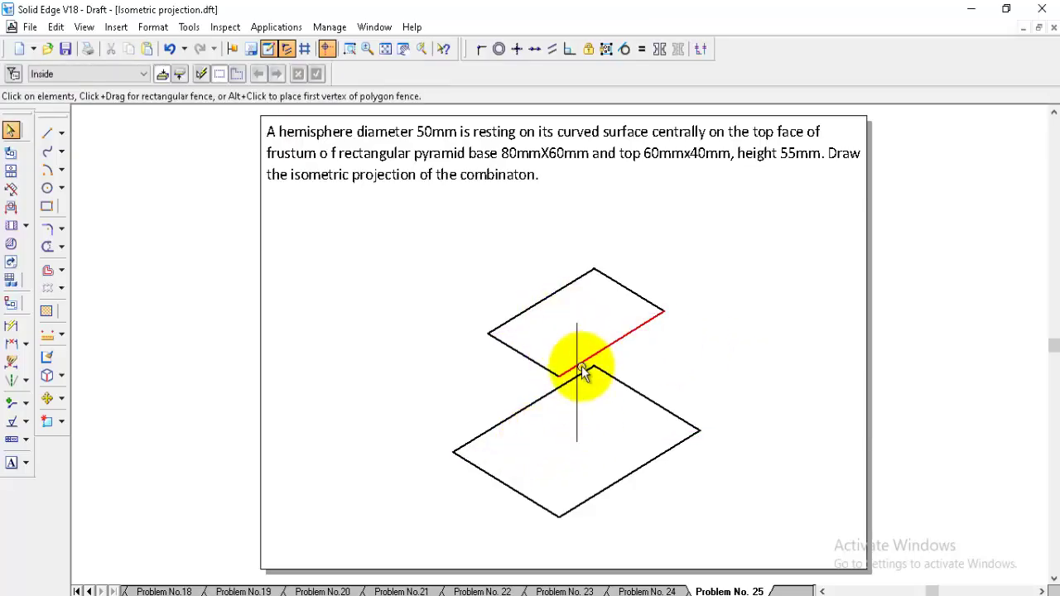
# Draw the frustum's three front slant edges in the Visible style, joining the left, front and right top corners to the matching base corners
pyautogui.click(46, 132)
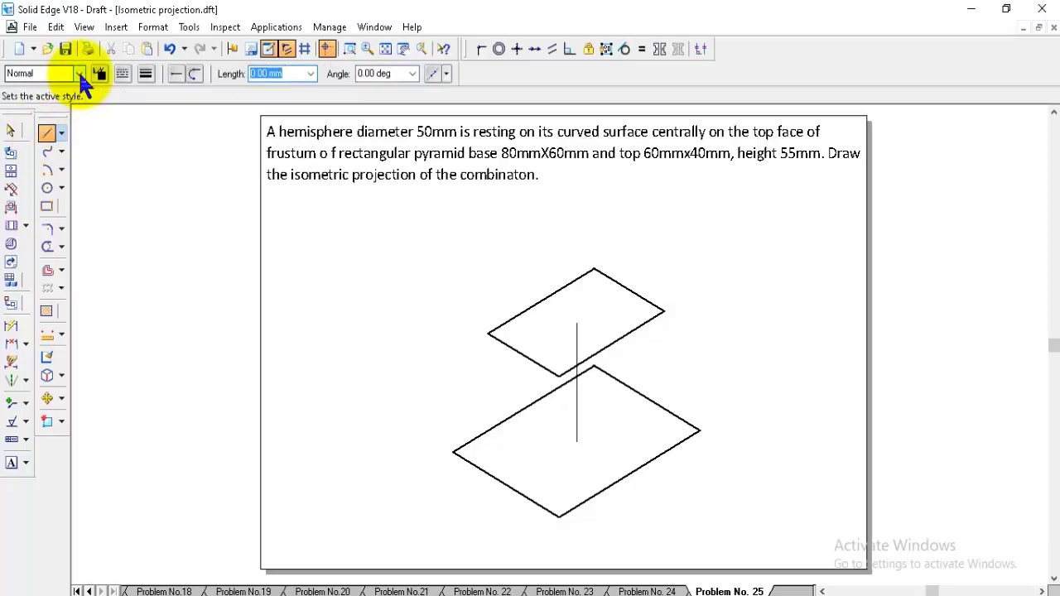
pyautogui.click(79, 72)
pyautogui.click(20, 196)
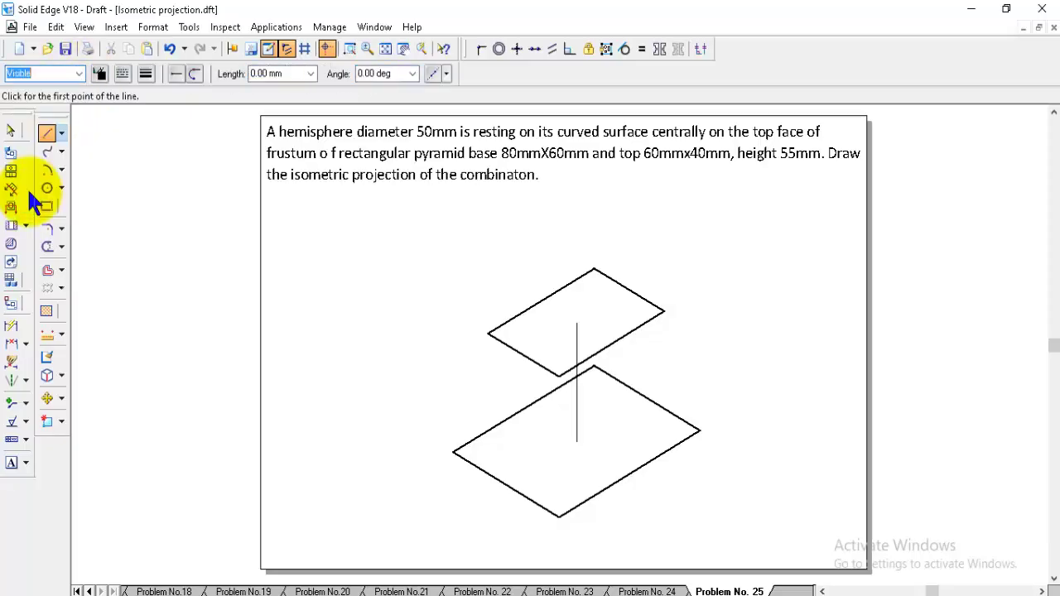
pyautogui.click(489, 332)
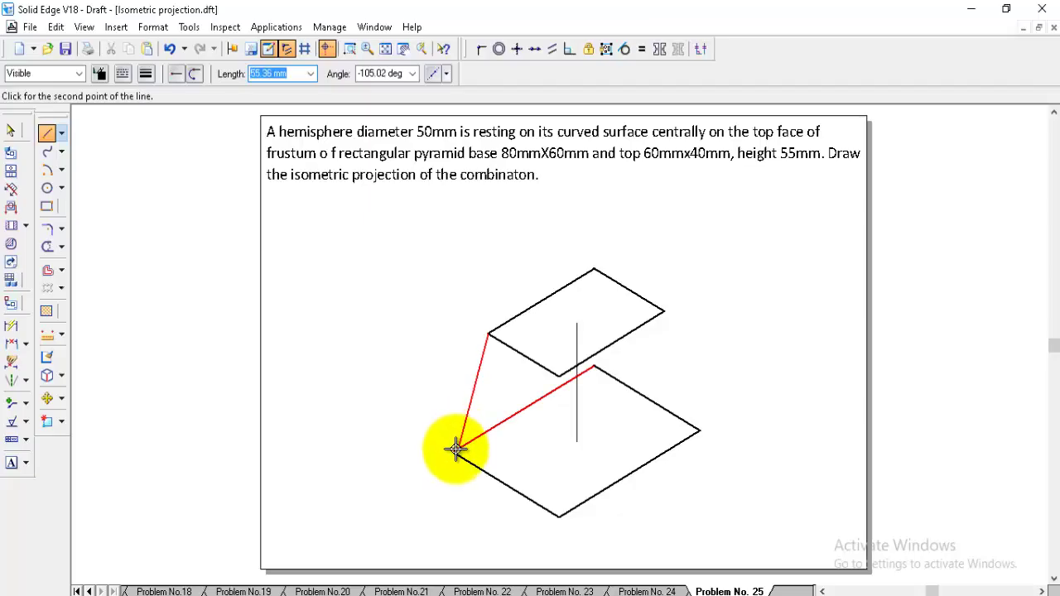
pyautogui.click(453, 453)
pyautogui.click(560, 376)
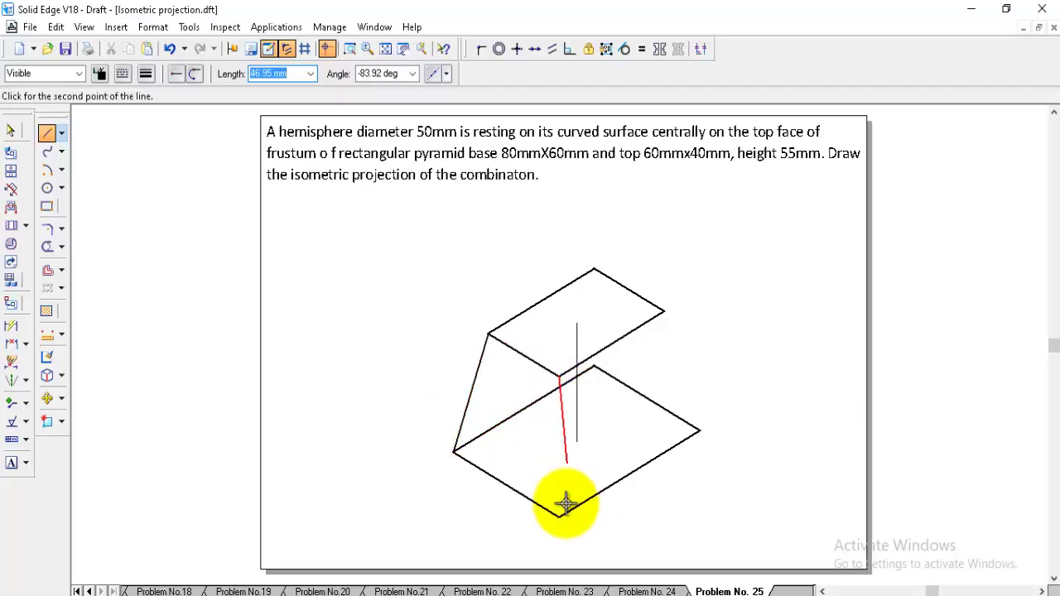
pyautogui.click(559, 516)
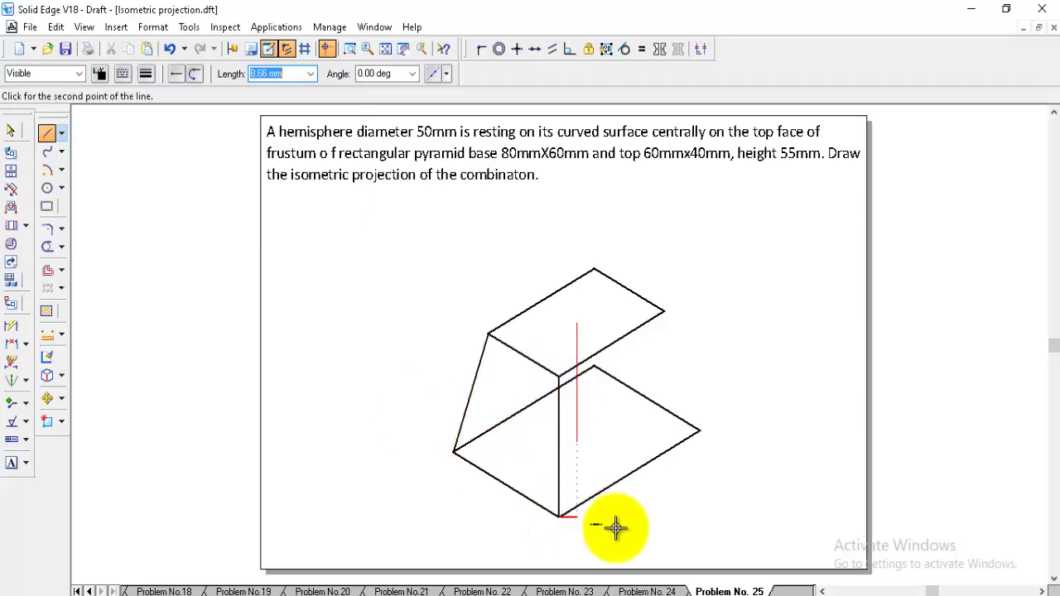
pyautogui.click(665, 311)
pyautogui.click(700, 431)
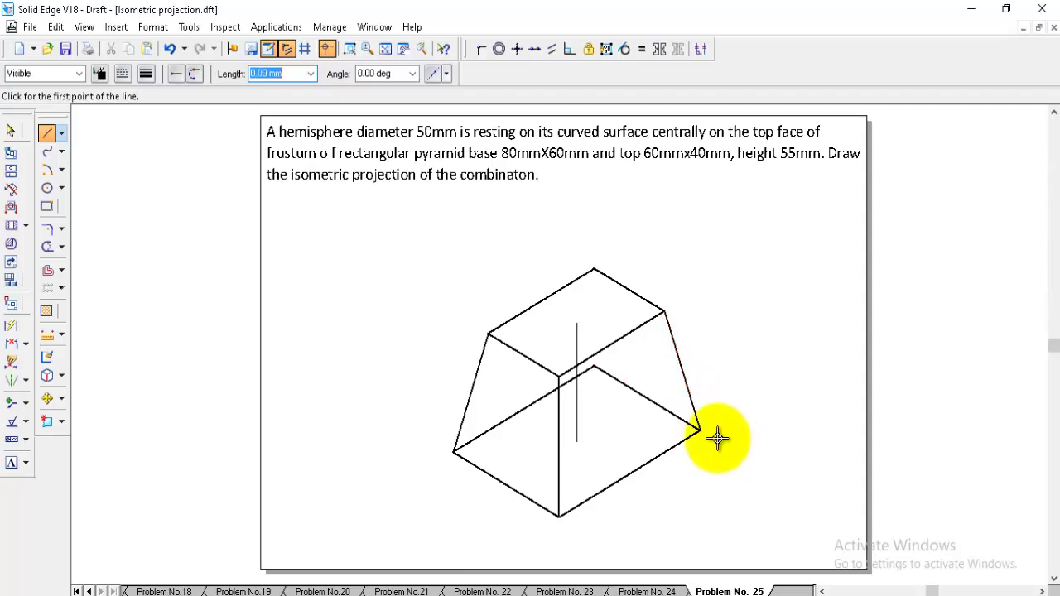
pyautogui.click(10, 131)
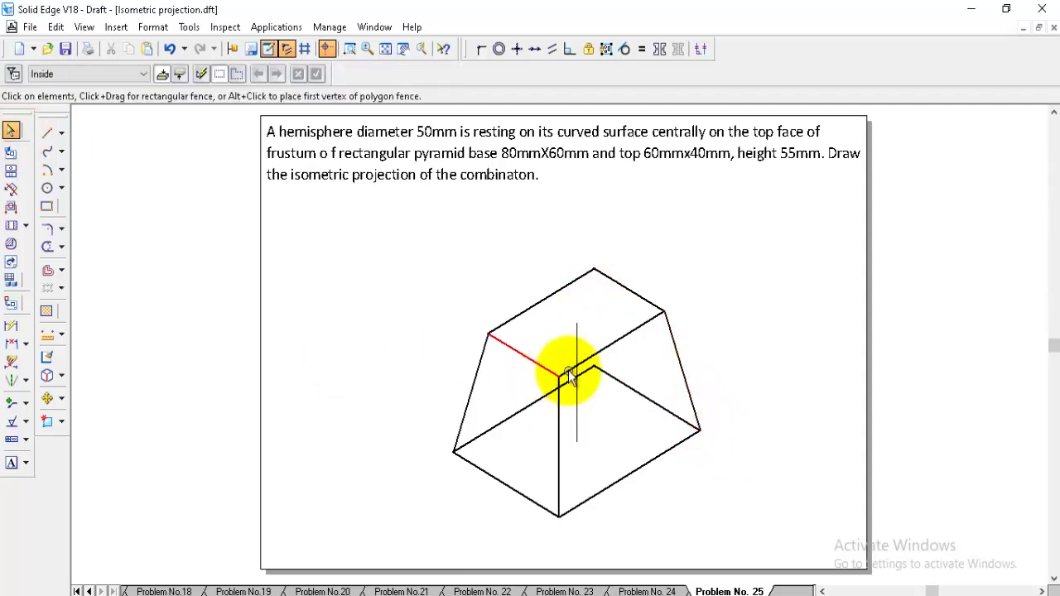
# Delete the two hidden rear edges of the frustum's base
pyautogui.click(632, 389)
pyautogui.press('Delete')
pyautogui.click(524, 405)
pyautogui.press('Delete')
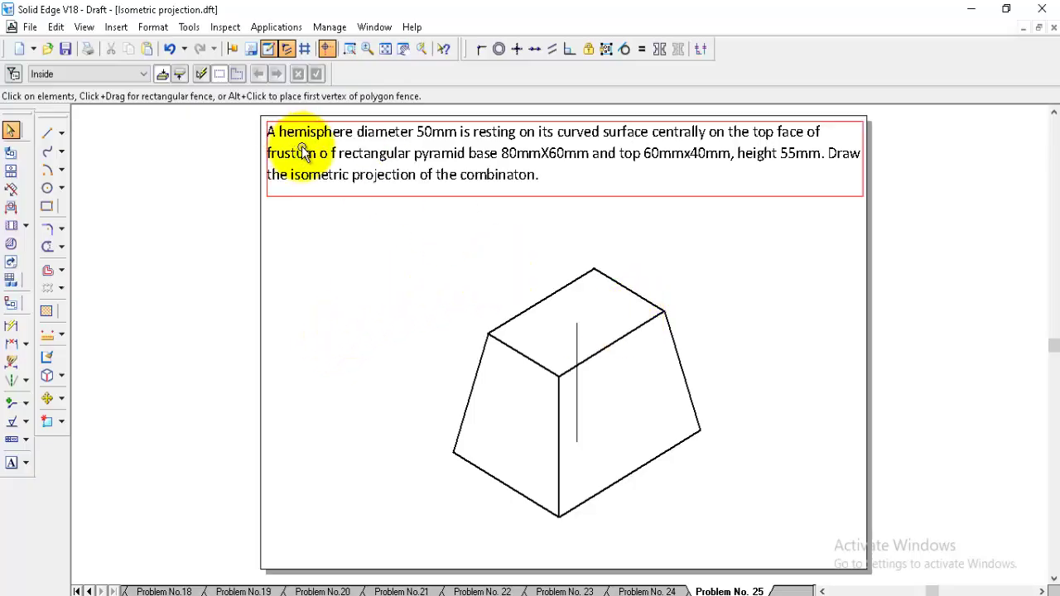
# Draw a 50 mm line at 30° in the Normal style in the free area beside the frustum
pyautogui.click(47, 135)
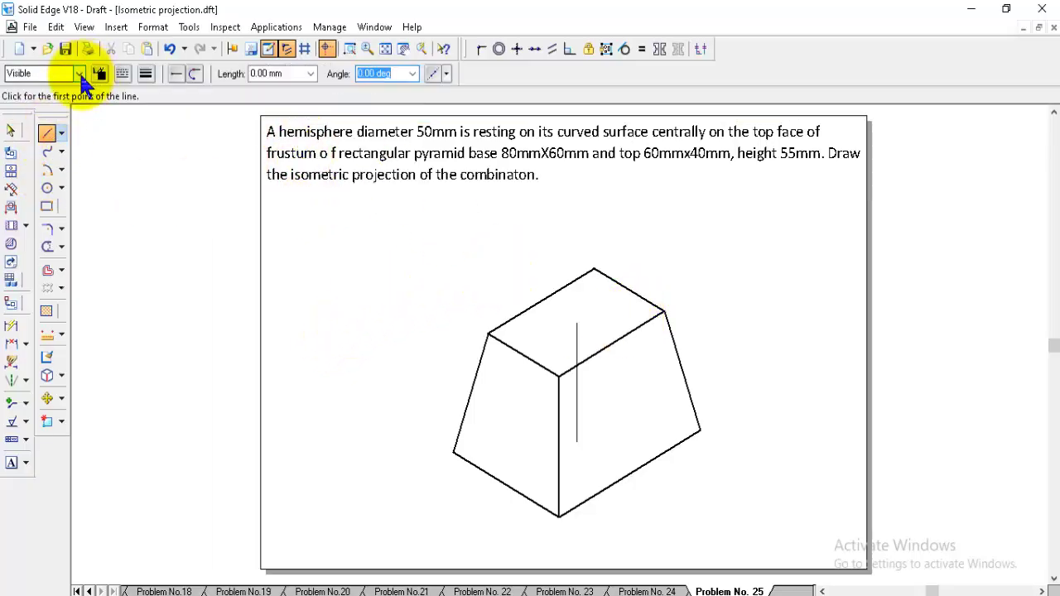
pyautogui.click(80, 74)
pyautogui.click(40, 150)
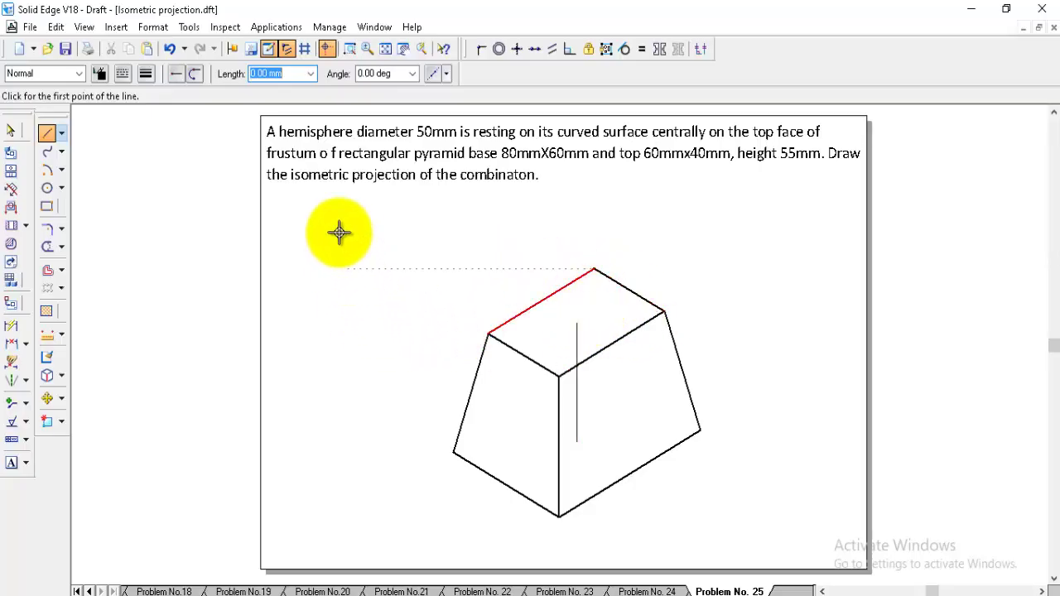
pyautogui.click(349, 312)
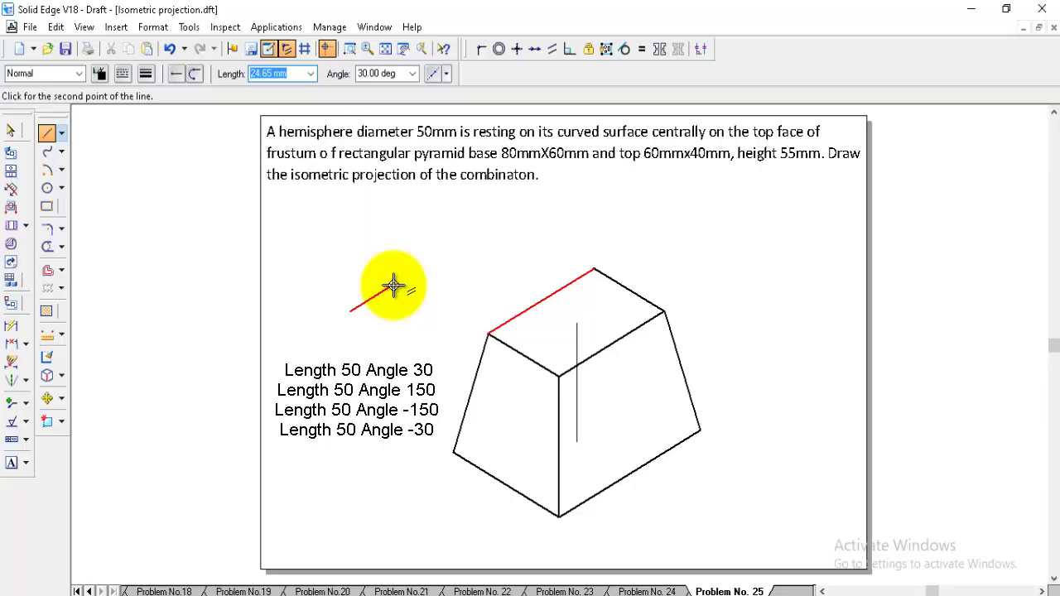
pyautogui.press('Tab')
pyautogui.press('Tab')
pyautogui.write('30')
pyautogui.press('Tab')
pyautogui.press('Tab')
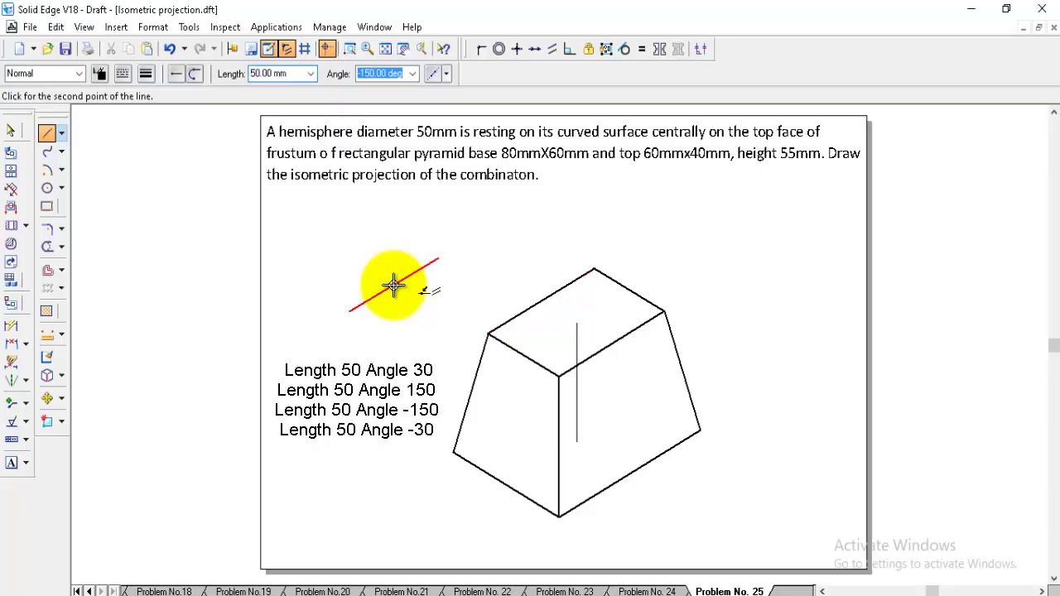
# Complete the isometric rhombus with three more 50 mm lines at 150°, -150° and -30°
pyautogui.write('150')
pyautogui.press('Return')
pyautogui.write('50')
pyautogui.press('Tab')
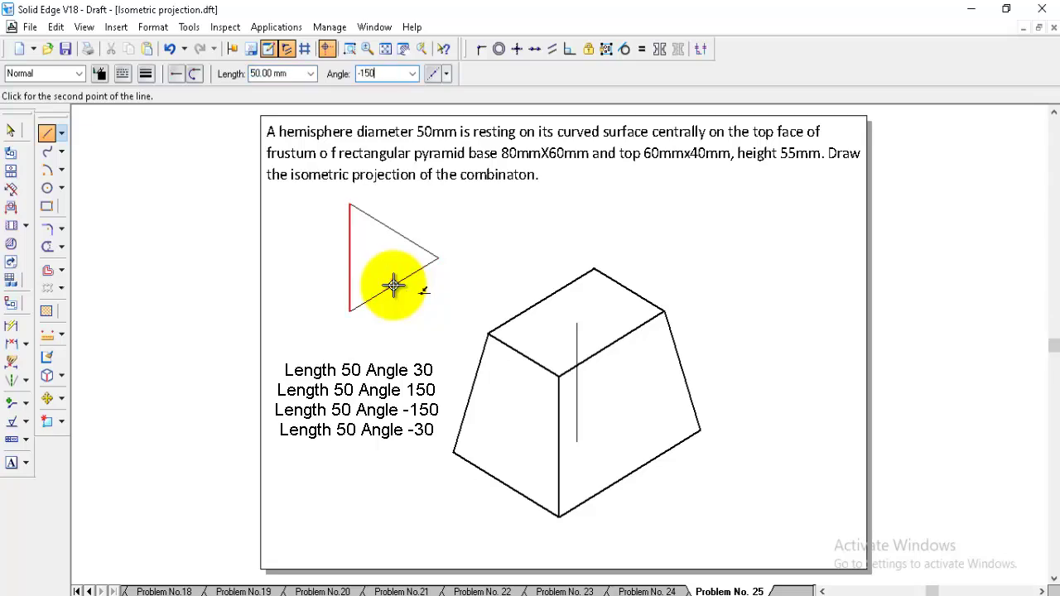
pyautogui.press('Return')
pyautogui.press('Tab')
pyautogui.write('-30')
pyautogui.press('Return')
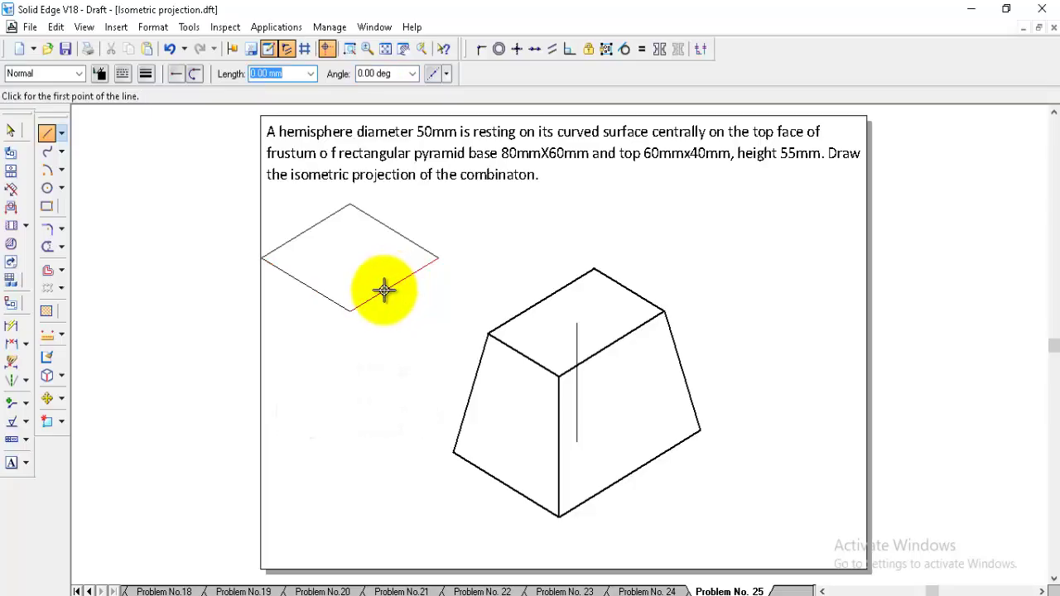
# Draw construction lines from the rhombus's lower and upper corners to the midpoints of their opposite sides
pyautogui.click(349, 310)
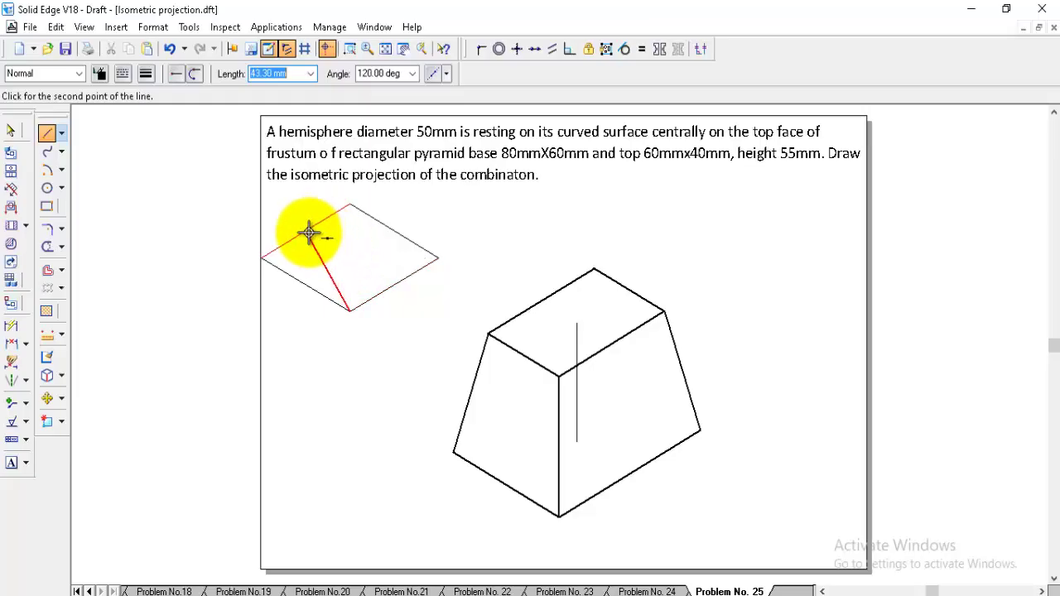
pyautogui.click(307, 231)
pyautogui.click(350, 311)
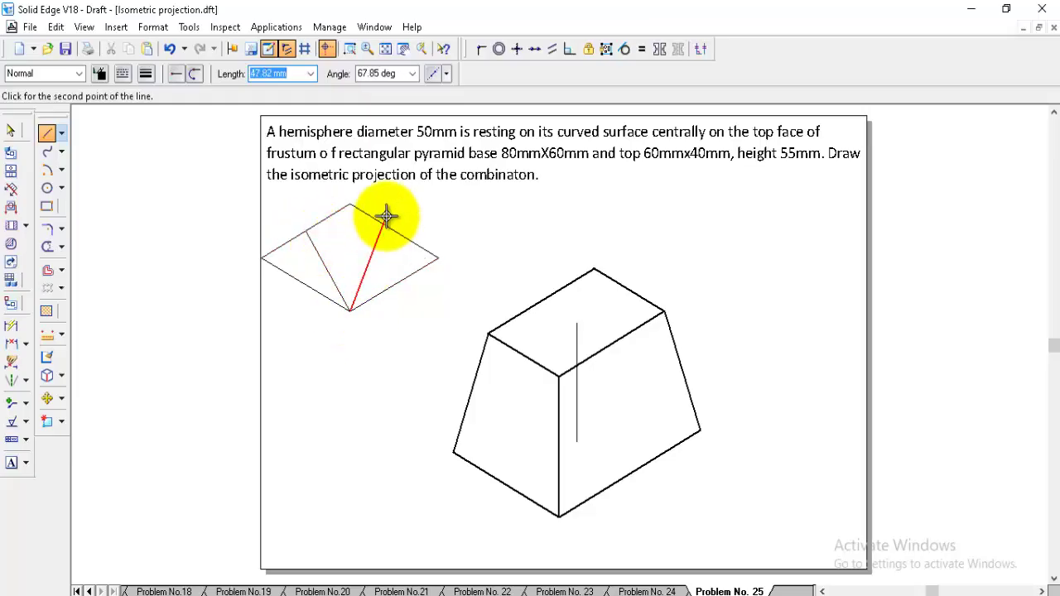
pyautogui.click(395, 231)
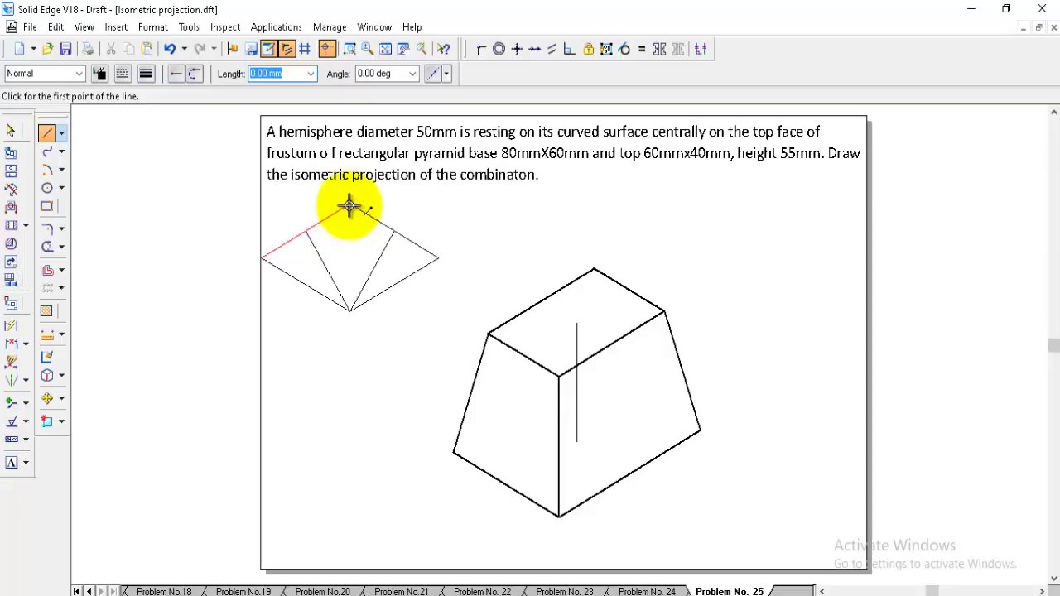
pyautogui.click(350, 205)
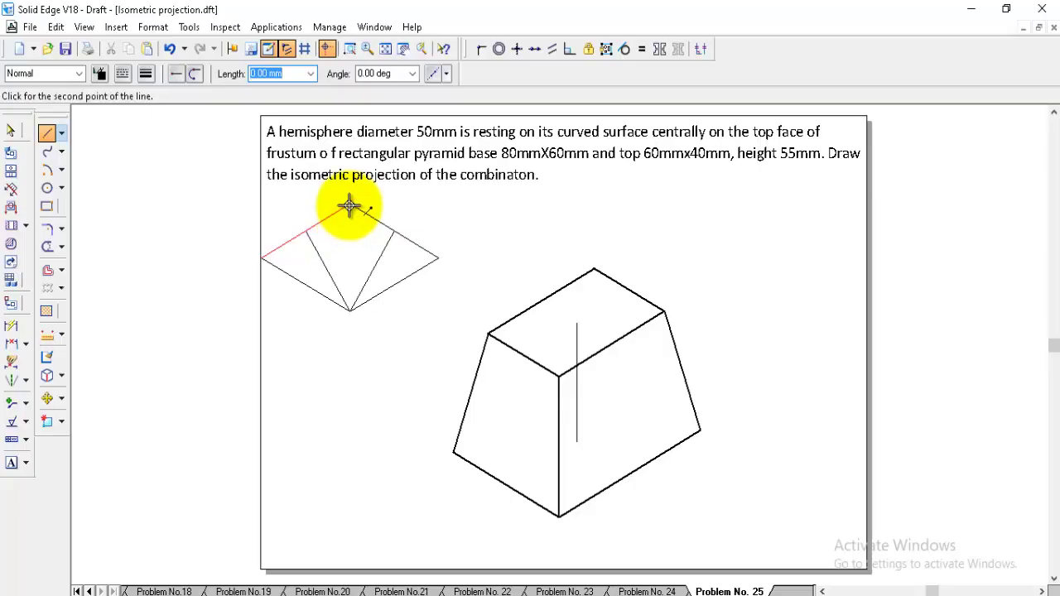
pyautogui.click(307, 284)
pyautogui.press('Escape')
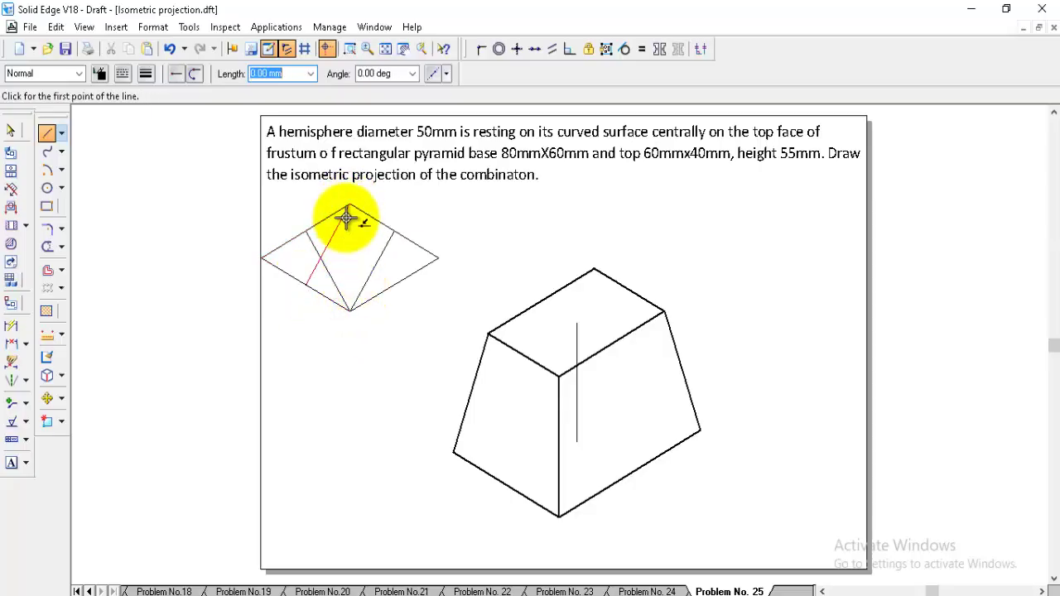
pyautogui.click(350, 206)
pyautogui.click(394, 285)
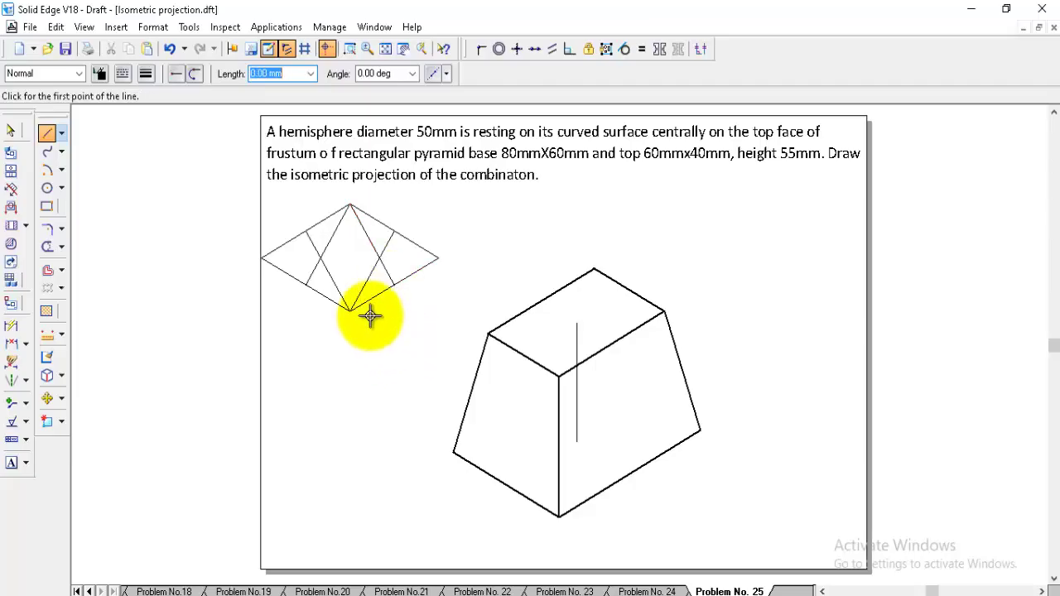
# Draw two large arcs in the Visible style between the side midpoints, centred on the rhombus's lower and upper corners
pyautogui.click(45, 167)
pyautogui.click(76, 73)
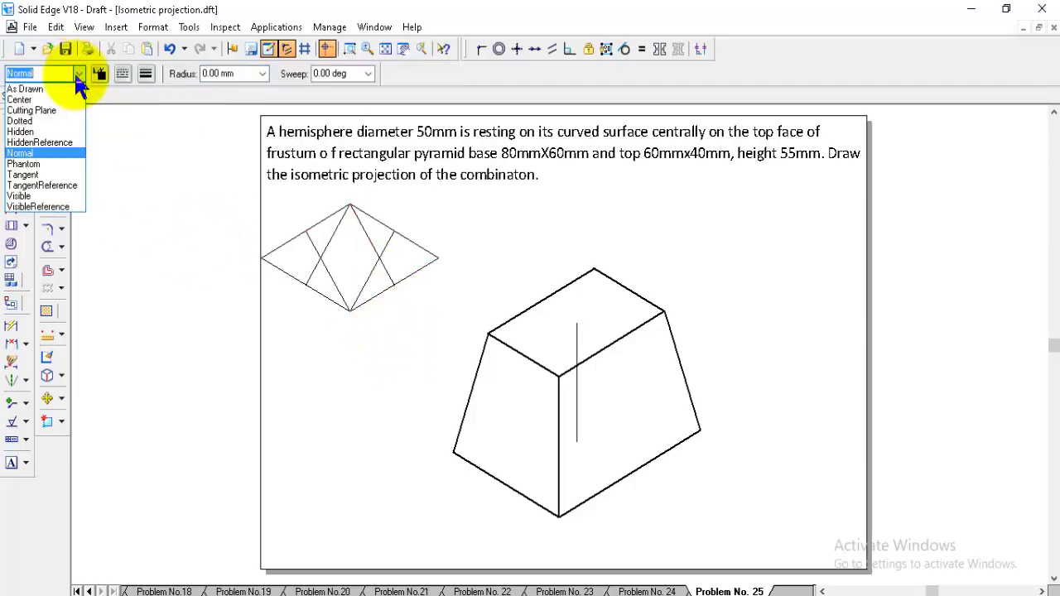
pyautogui.click(25, 193)
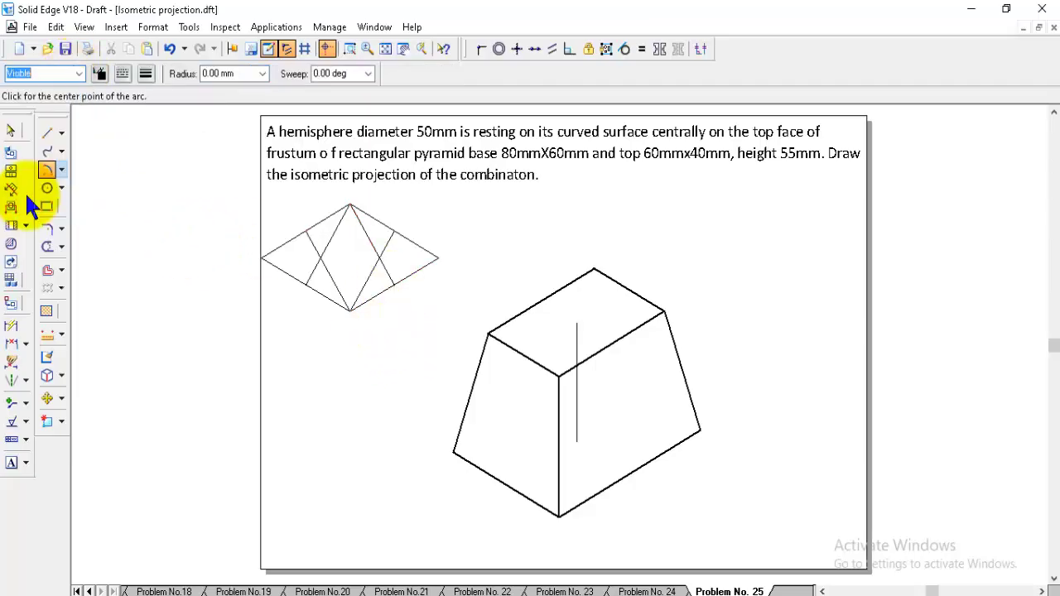
pyautogui.click(350, 311)
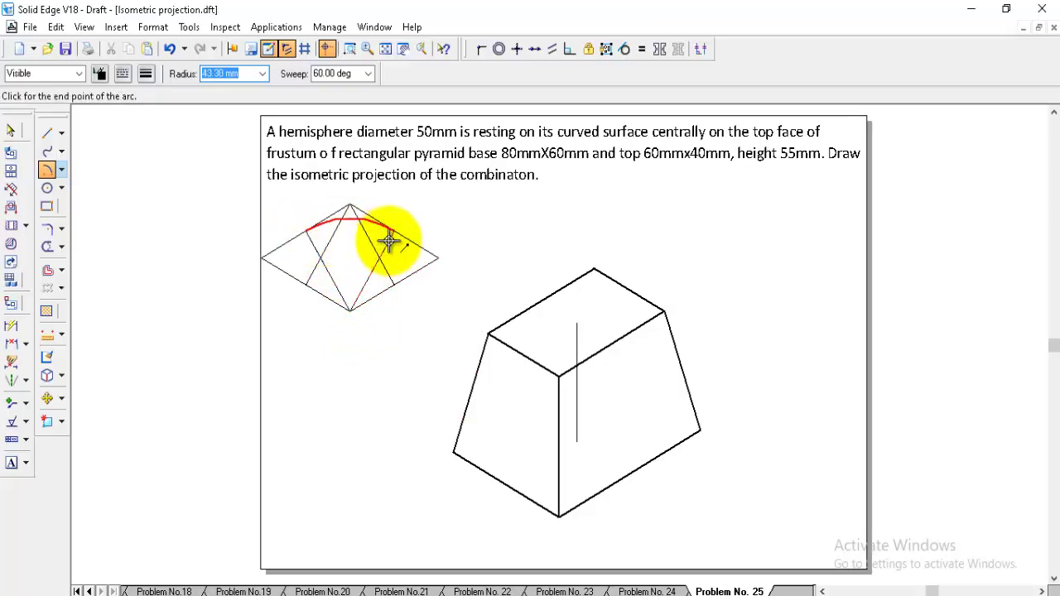
pyautogui.click(351, 204)
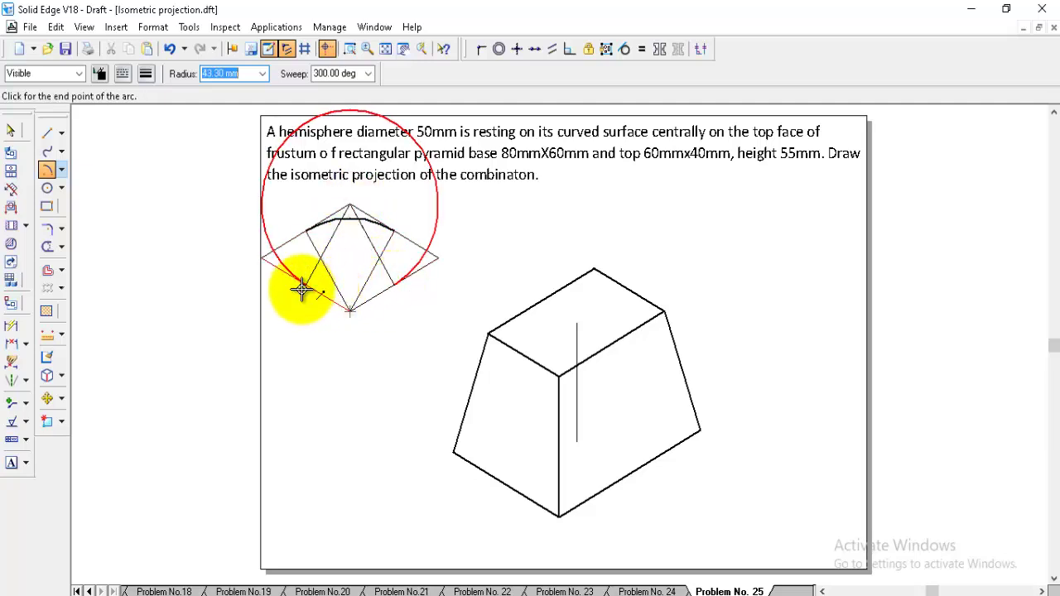
pyautogui.rightClick(343, 218)
pyautogui.click(349, 205)
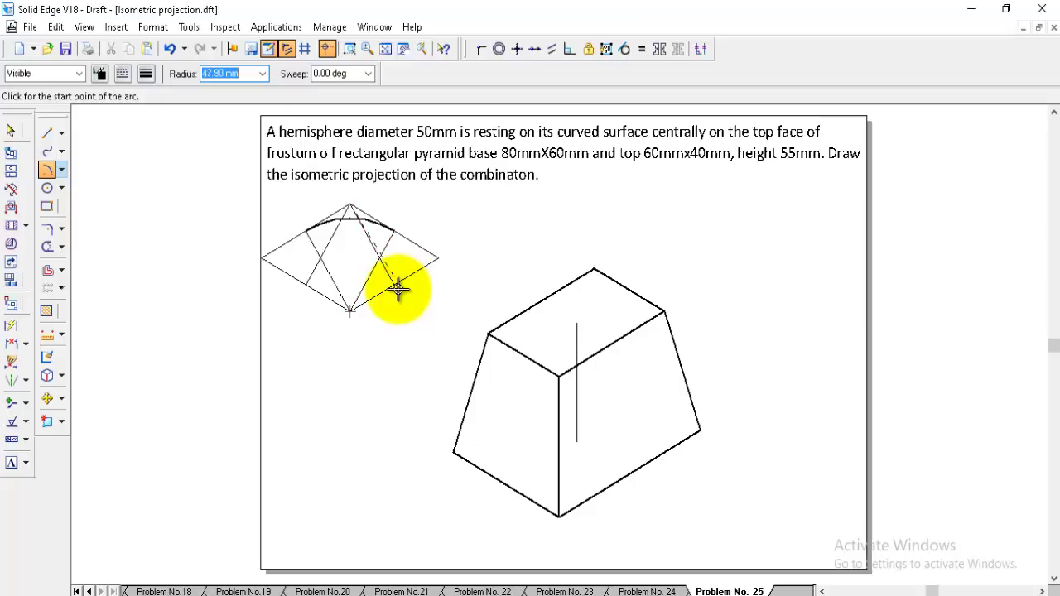
pyautogui.click(393, 285)
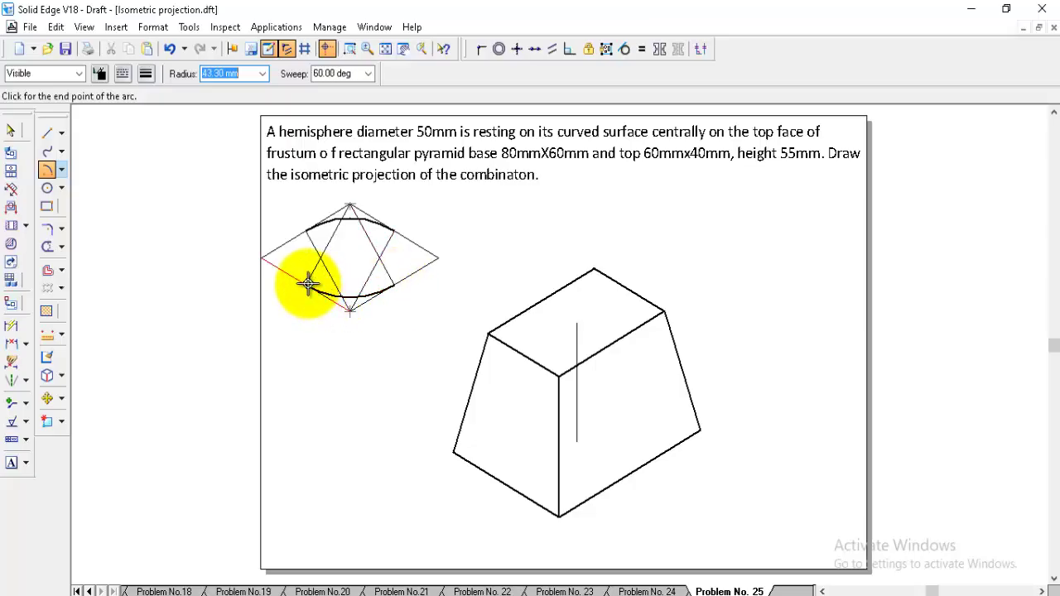
pyautogui.click(308, 285)
# Close the isometric ellipse with two small end arcs centred on the construction line intersections
pyautogui.click(381, 260)
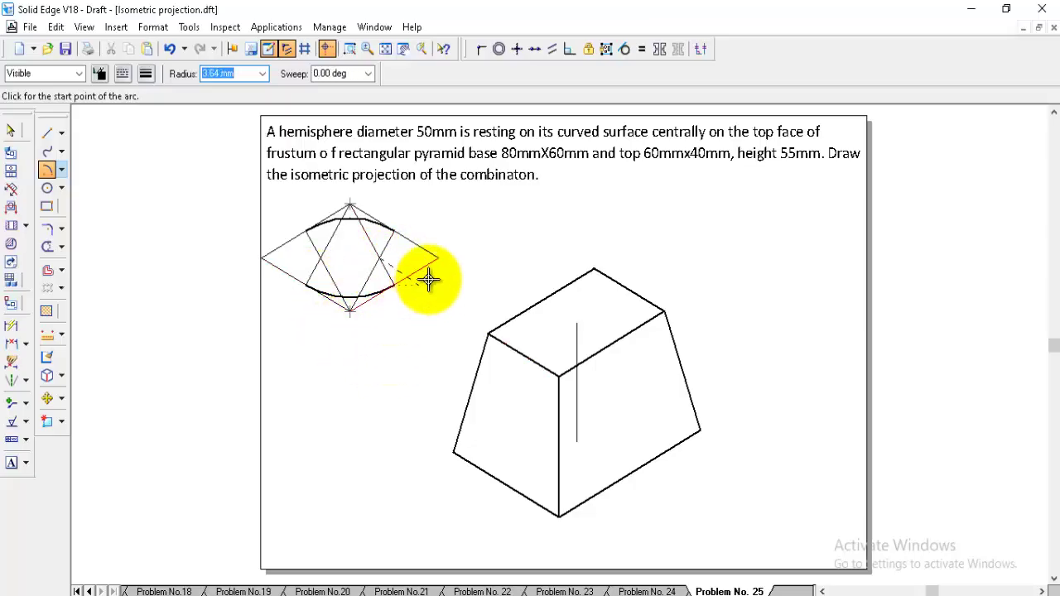
pyautogui.click(396, 230)
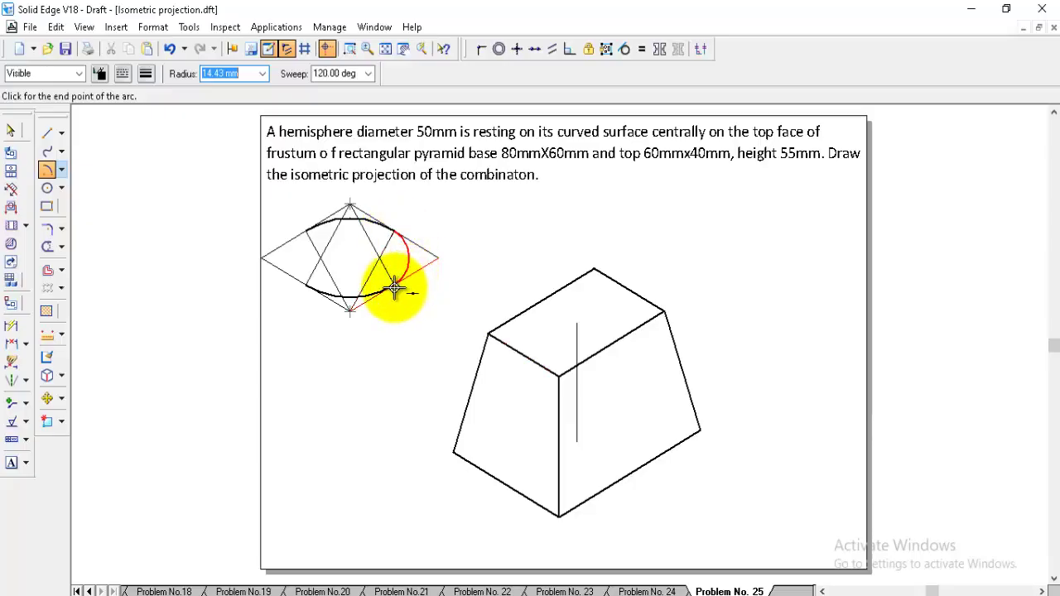
pyautogui.click(394, 287)
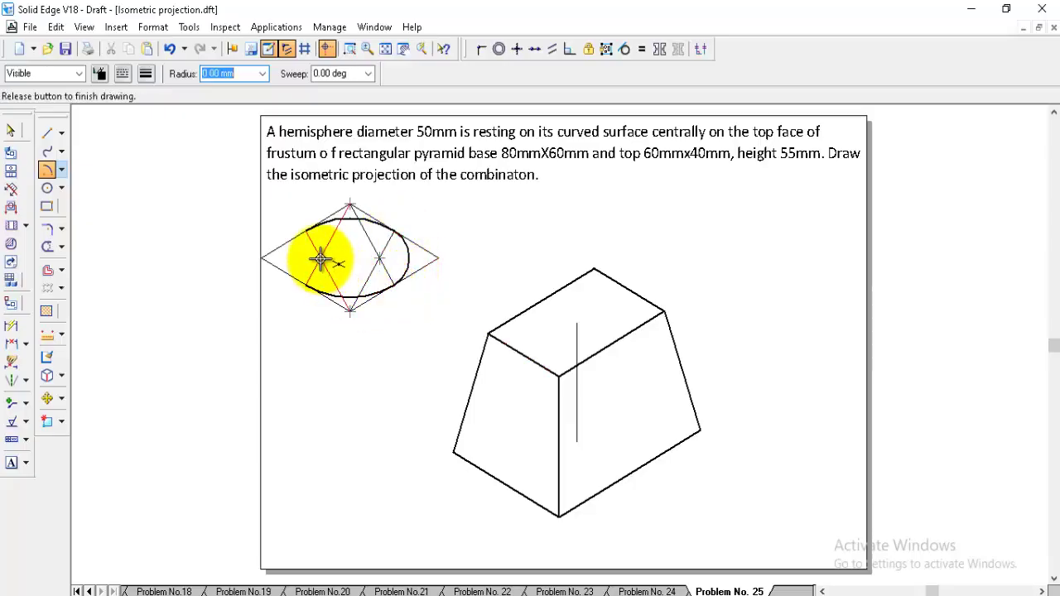
pyautogui.click(321, 259)
pyautogui.click(307, 230)
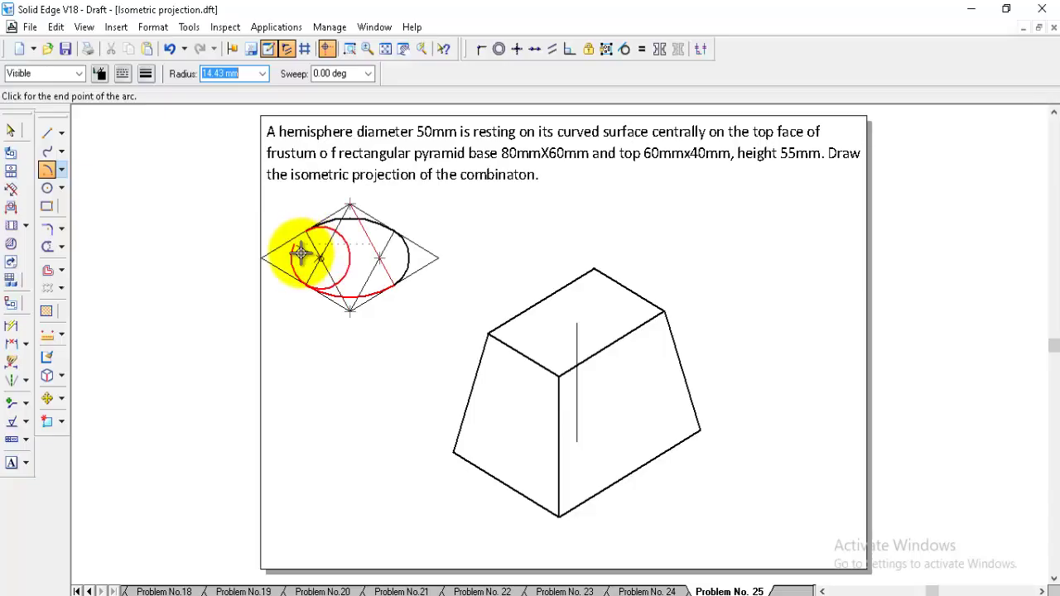
pyautogui.click(307, 287)
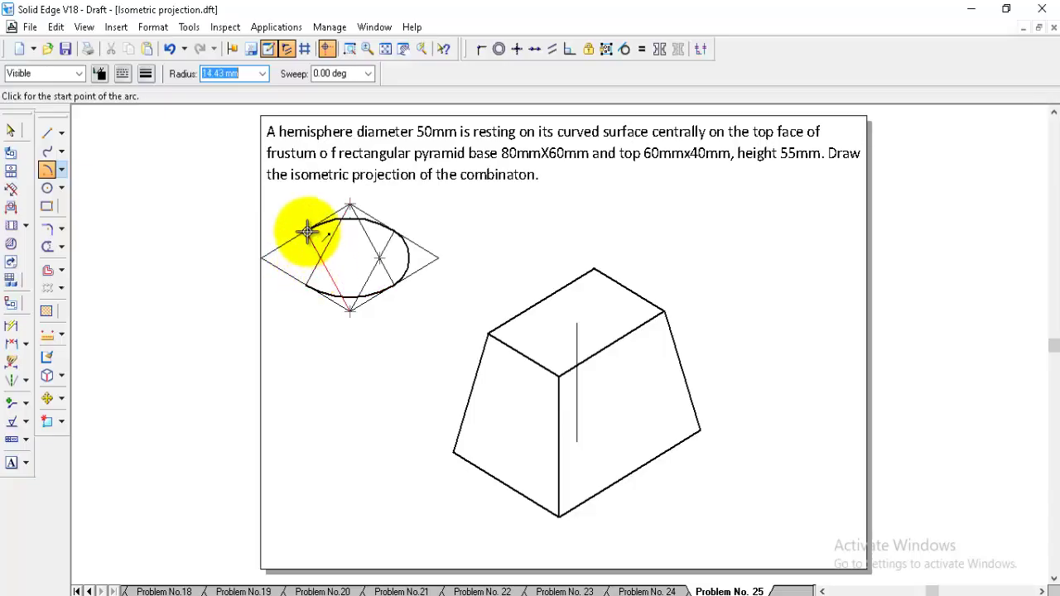
pyautogui.click(305, 240)
pyautogui.click(321, 267)
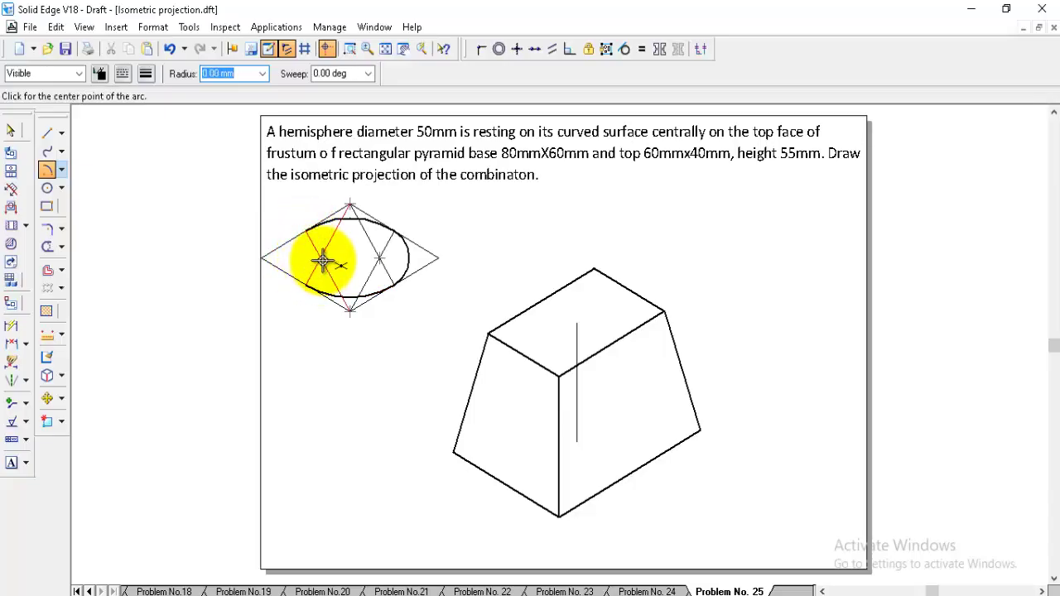
pyautogui.click(322, 261)
pyautogui.click(298, 271)
pyautogui.click(318, 256)
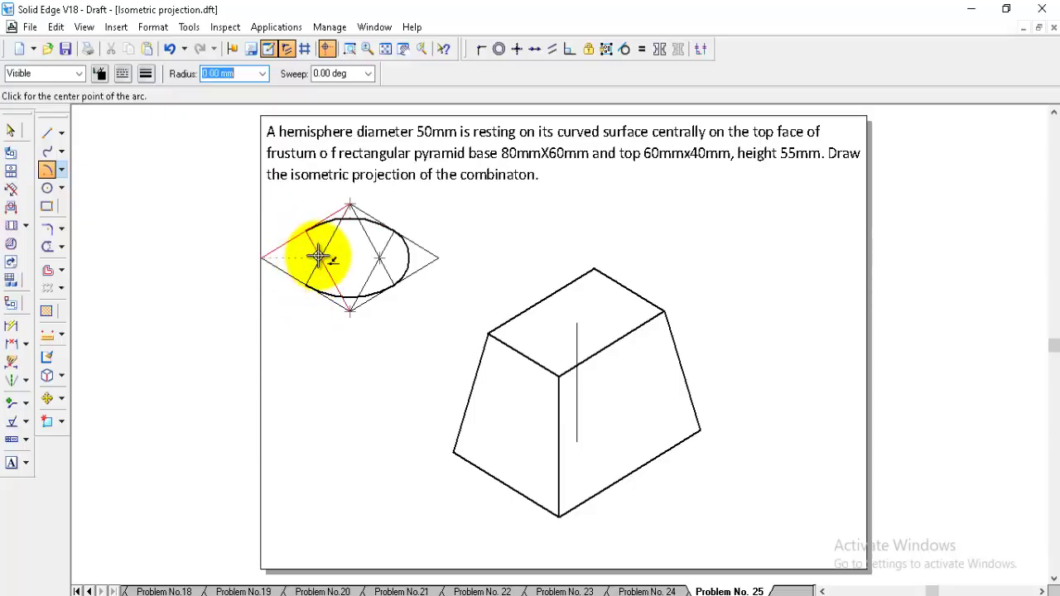
pyautogui.click(319, 259)
pyautogui.click(296, 275)
# Delete the construction lines inside the ellipse, keeping the rhombus outline
pyautogui.click(11, 130)
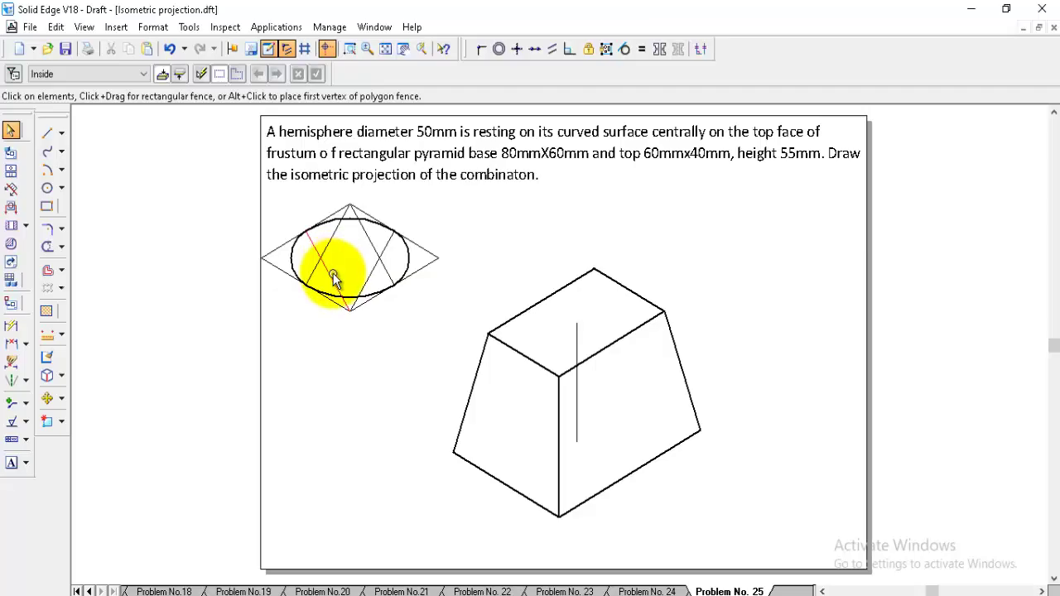
pyautogui.click(331, 277)
pyautogui.press('Delete')
pyautogui.click(396, 251)
pyautogui.press('Delete')
pyautogui.press('Delete')
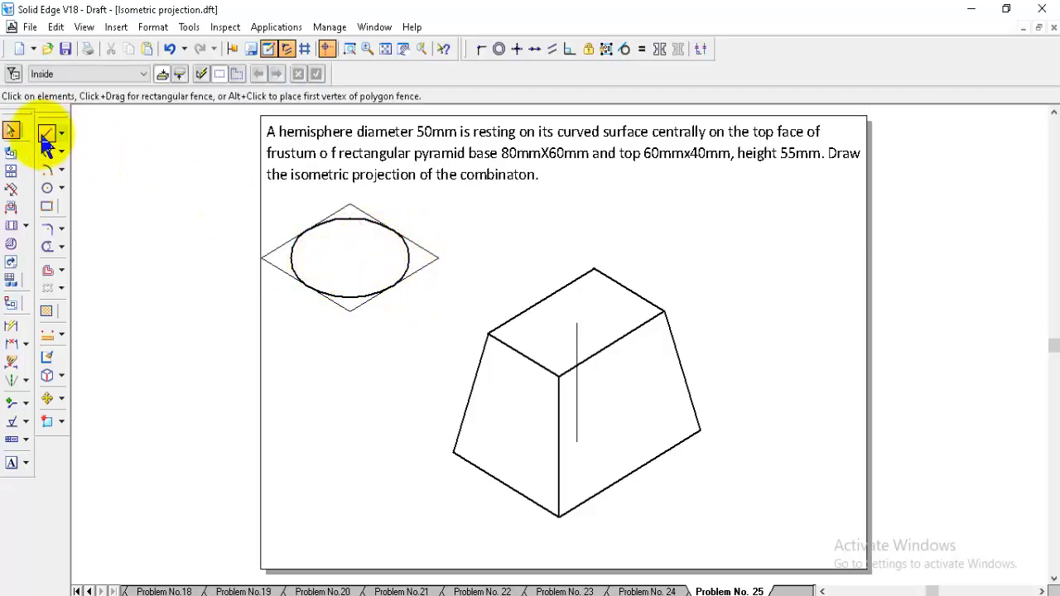
# Draw the rhombus's horizontal long diagonal in the Normal style between its left and right corners
pyautogui.click(46, 133)
pyautogui.click(80, 73)
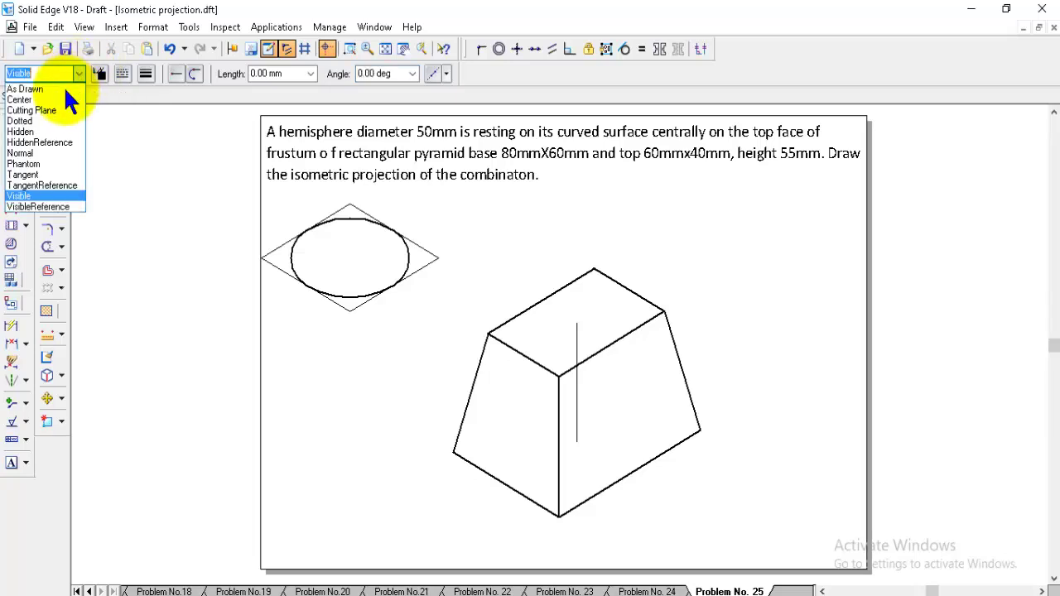
pyautogui.click(24, 153)
pyautogui.click(261, 257)
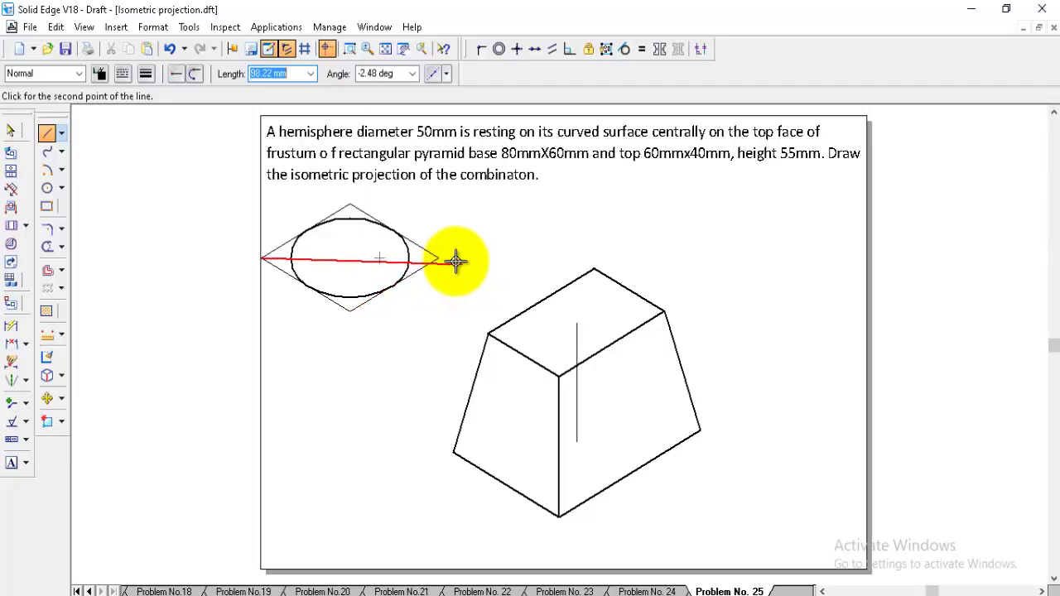
pyautogui.click(438, 257)
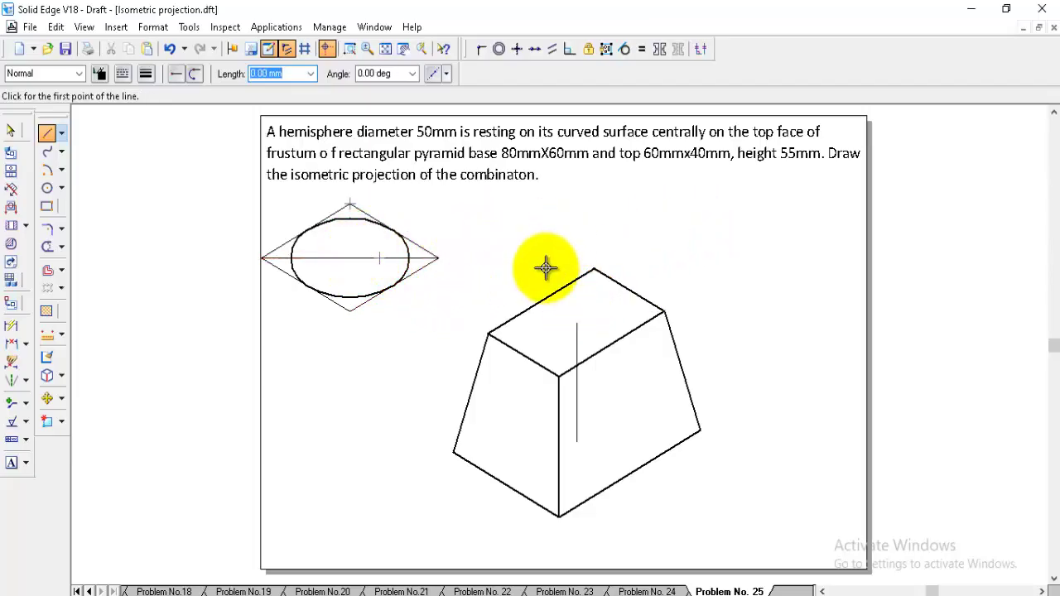
# Draw a 25 mm line at 90° in the Center style upward from the upper end of the frustum's axis
pyautogui.click(78, 71)
pyautogui.click(54, 91)
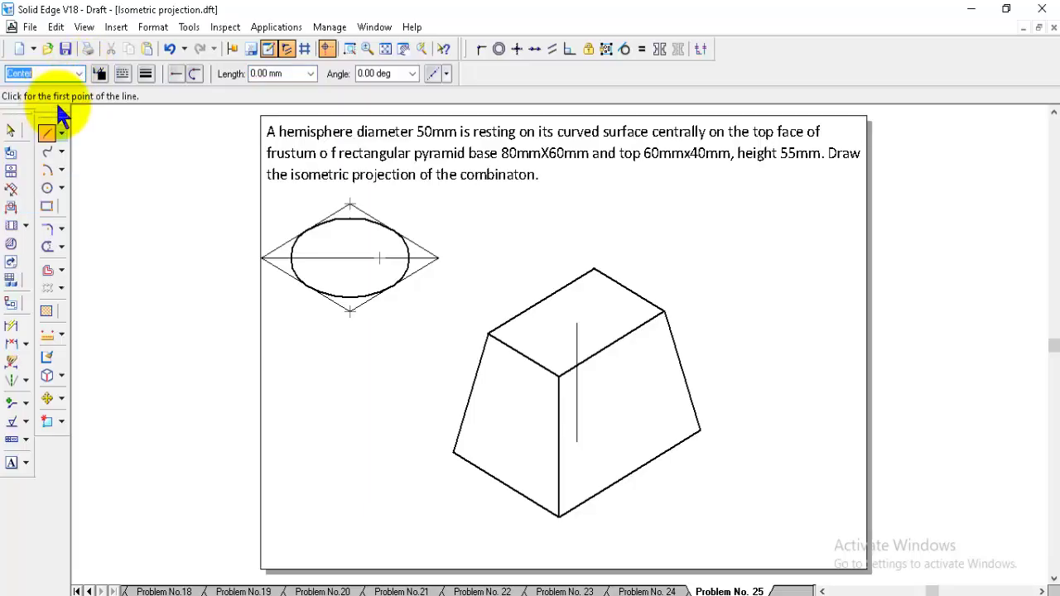
pyautogui.click(577, 321)
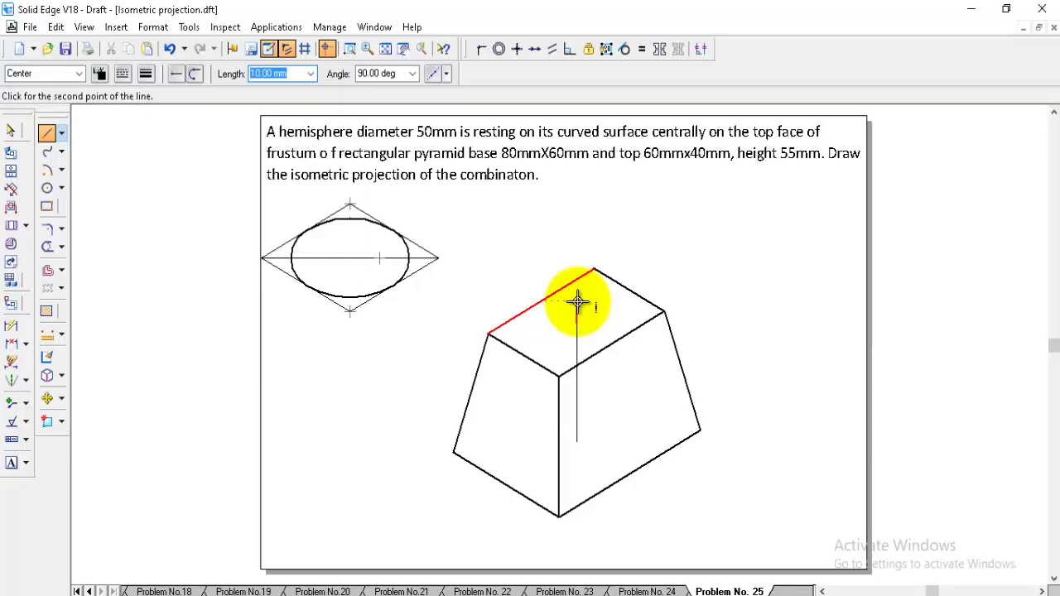
pyautogui.press('Tab')
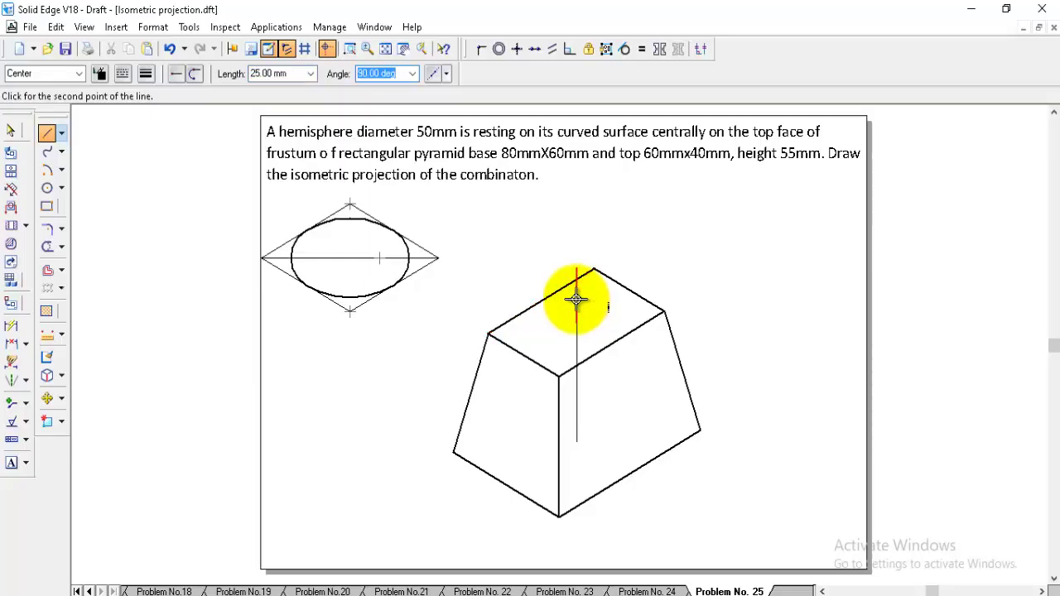
# Move the isometric ellipse with its rhombus from the midpoint of its long diagonal to the upper end of the frustum's vertical centre line
pyautogui.click(47, 398)
pyautogui.moveTo(242, 191)
pyautogui.mouseDown()
pyautogui.moveTo(411, 278)
pyautogui.moveTo(456, 313)
pyautogui.moveTo(453, 323)
pyautogui.mouseUp()
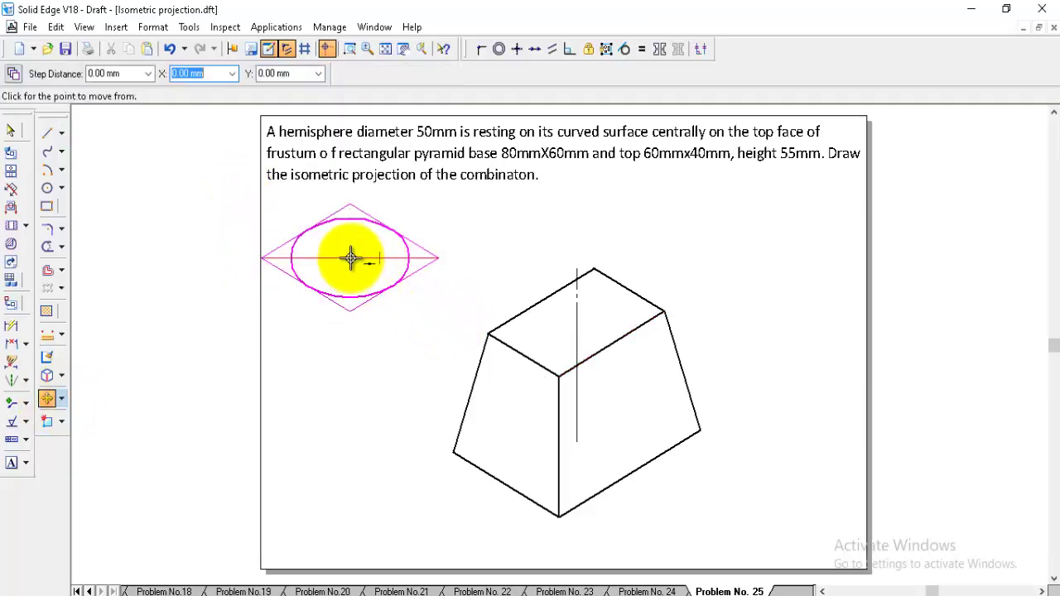
pyautogui.click(351, 258)
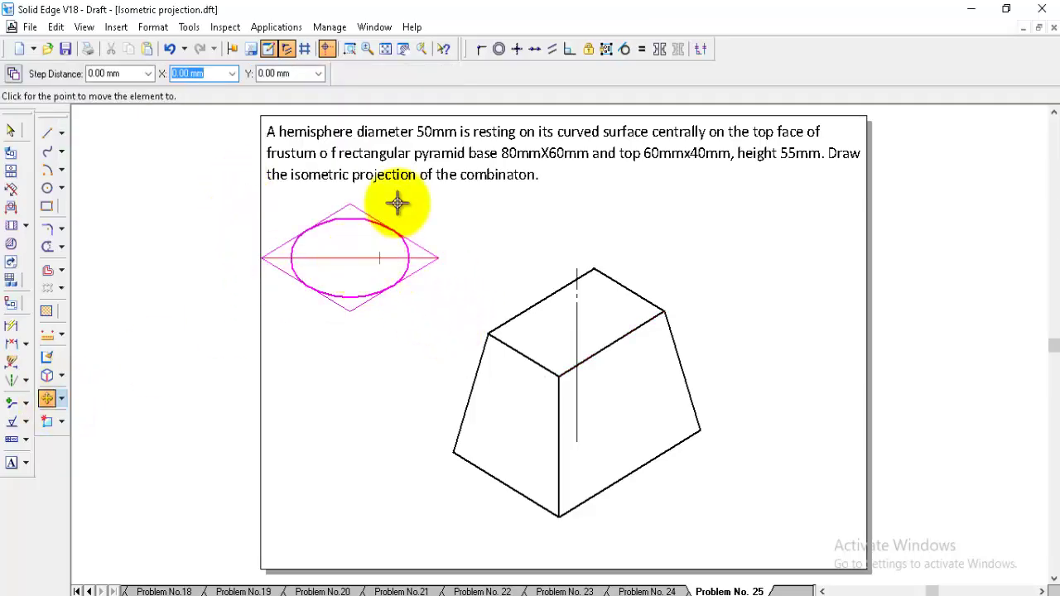
pyautogui.click(577, 266)
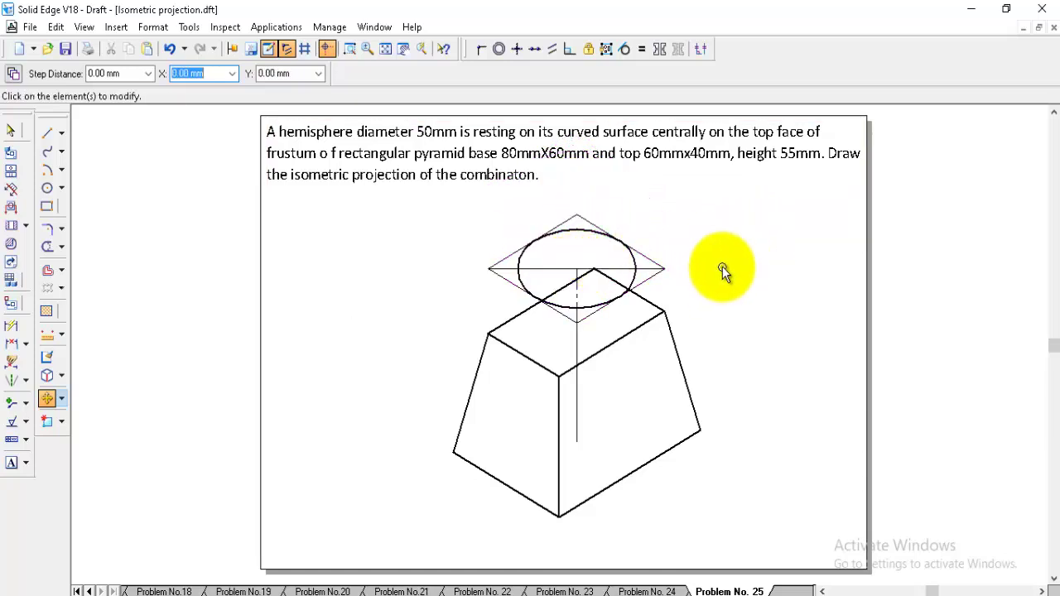
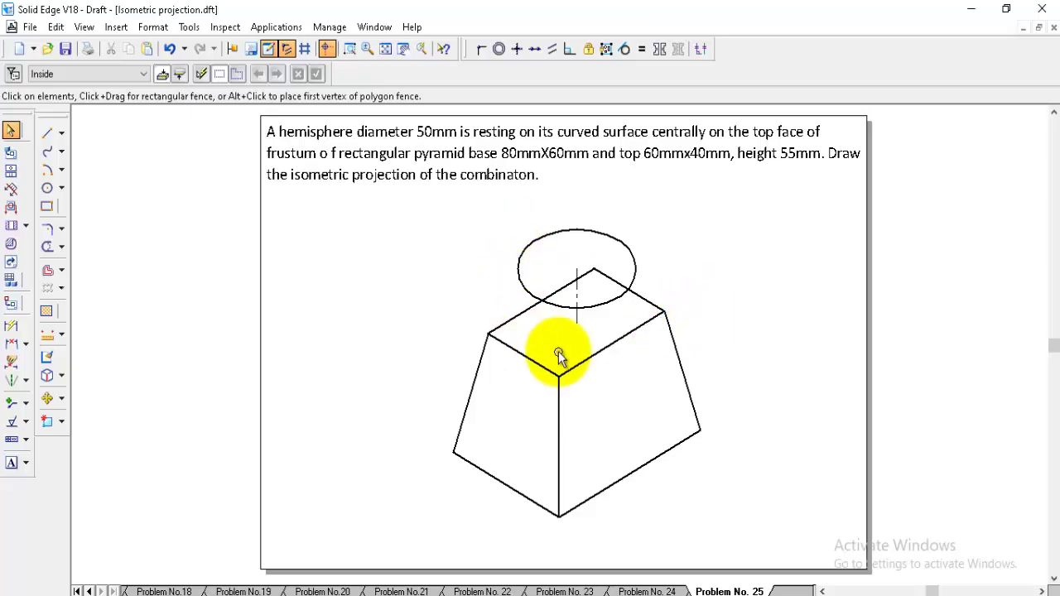
# Scale the ellipse, frustum and centre line together by a factor of 0.814 about a point low in the middle of the frustum
pyautogui.click(658, 302)
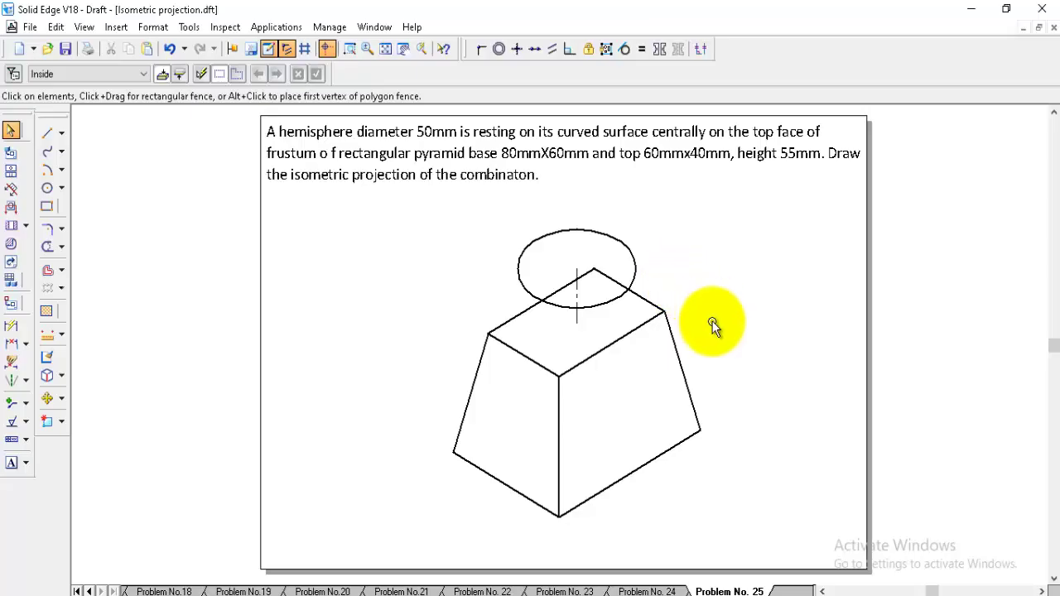
pyautogui.click(61, 397)
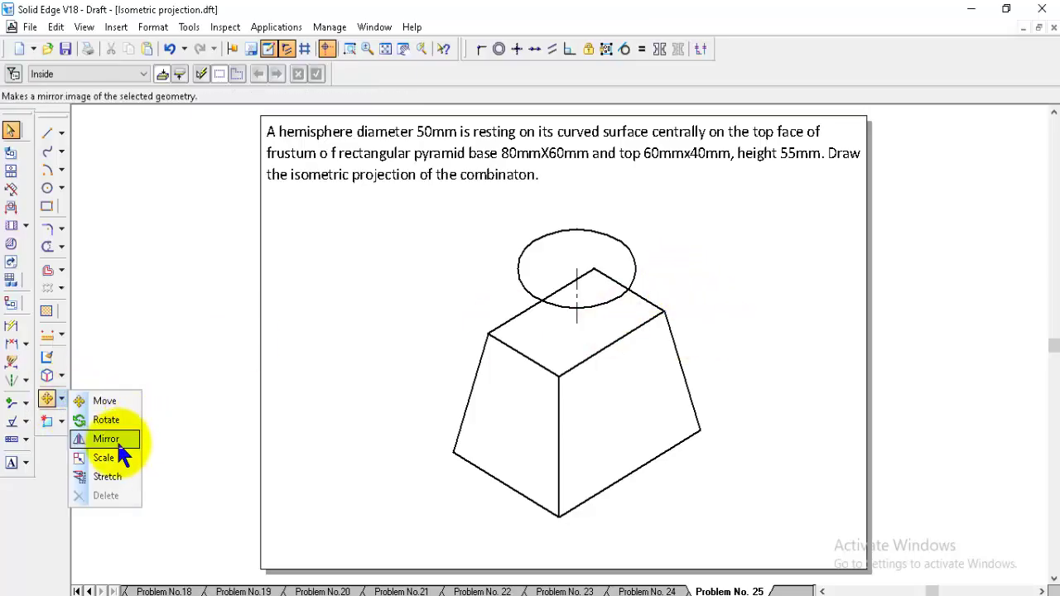
pyautogui.click(106, 451)
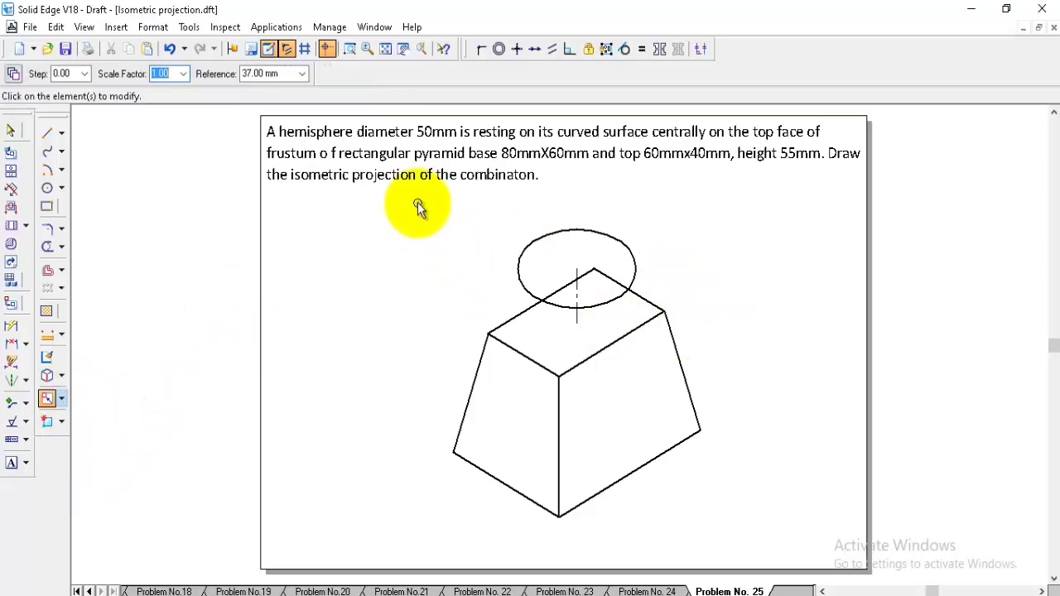
pyautogui.moveTo(418, 202)
pyautogui.mouseDown()
pyautogui.moveTo(739, 522)
pyautogui.moveTo(778, 548)
pyautogui.mouseUp()
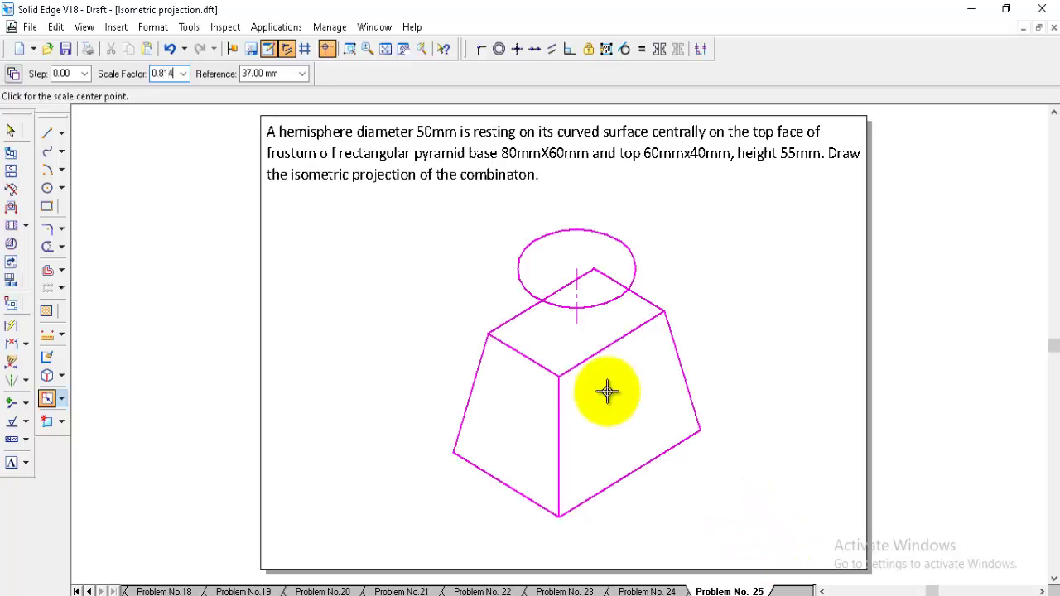
pyautogui.click(575, 455)
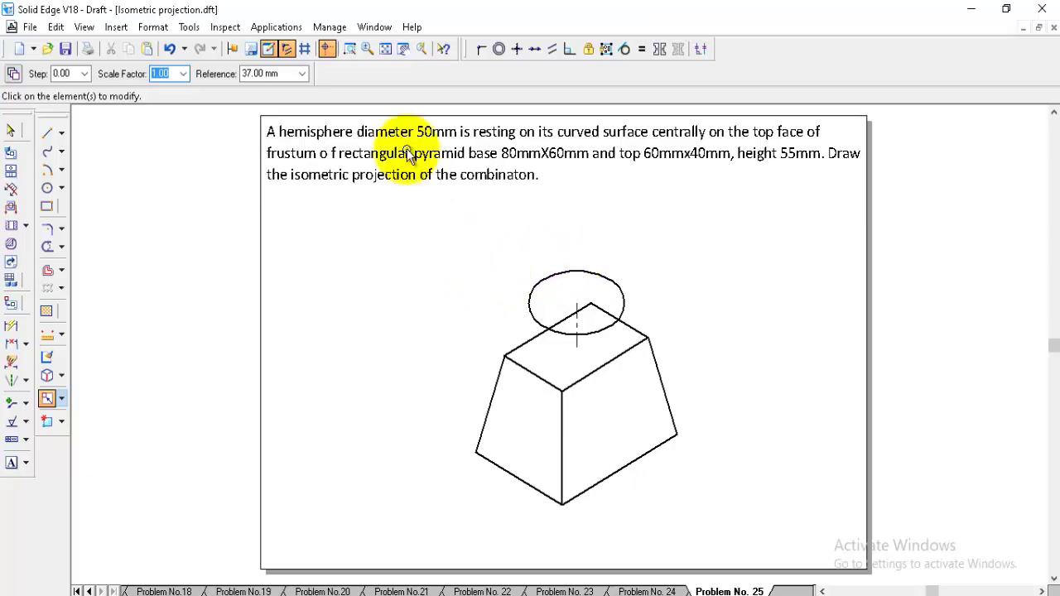
# Draw the hemisphere's lower arc in the Visible style with a 25 mm radius, centred on the ellipse's centre and running below it from right to left
pyautogui.click(349, 48)
pyautogui.click(434, 232)
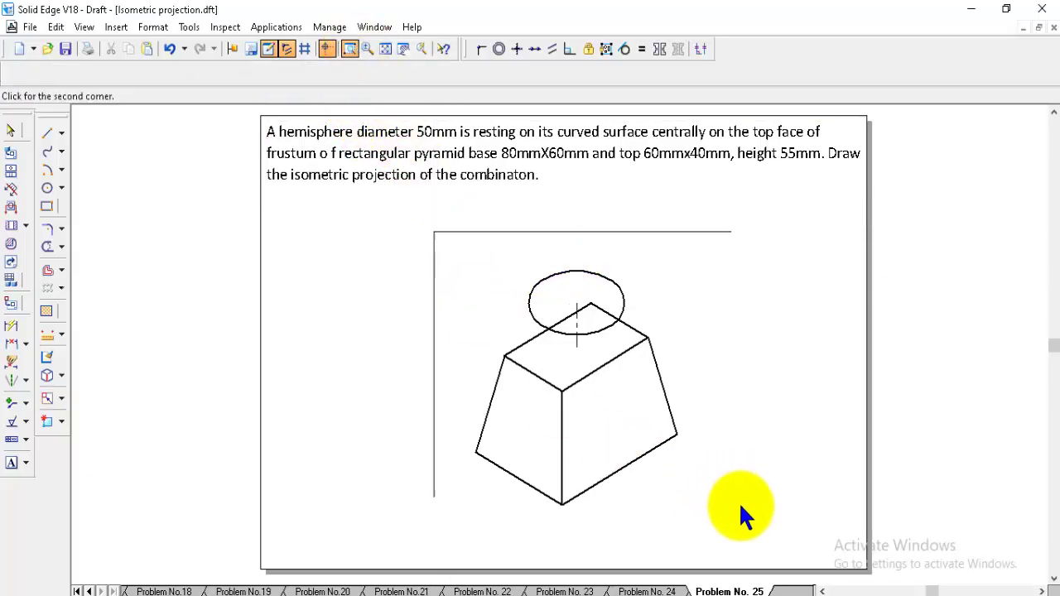
pyautogui.click(739, 502)
pyautogui.rightClick(670, 372)
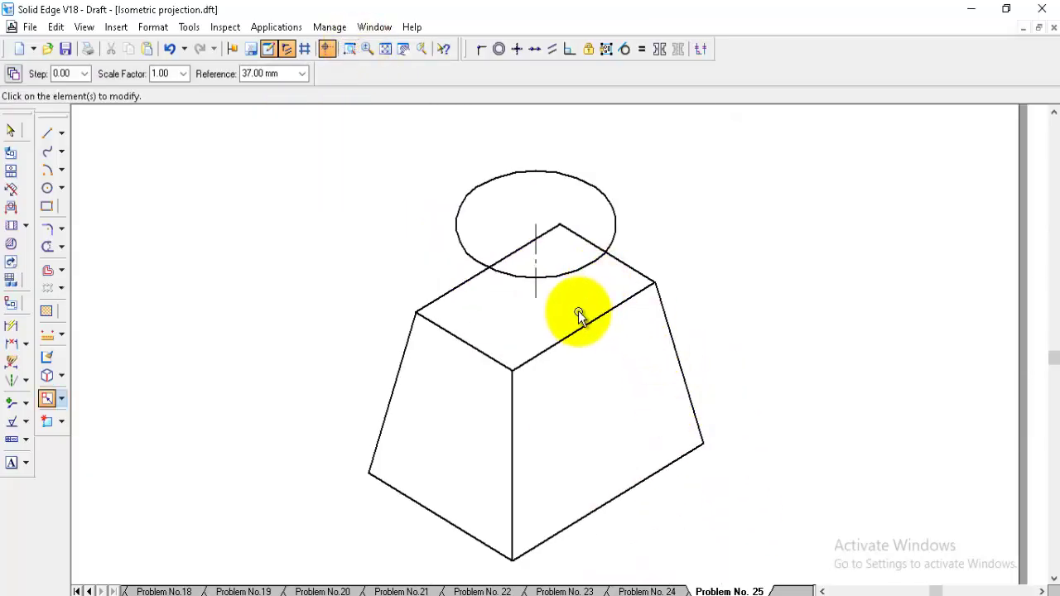
pyautogui.click(47, 170)
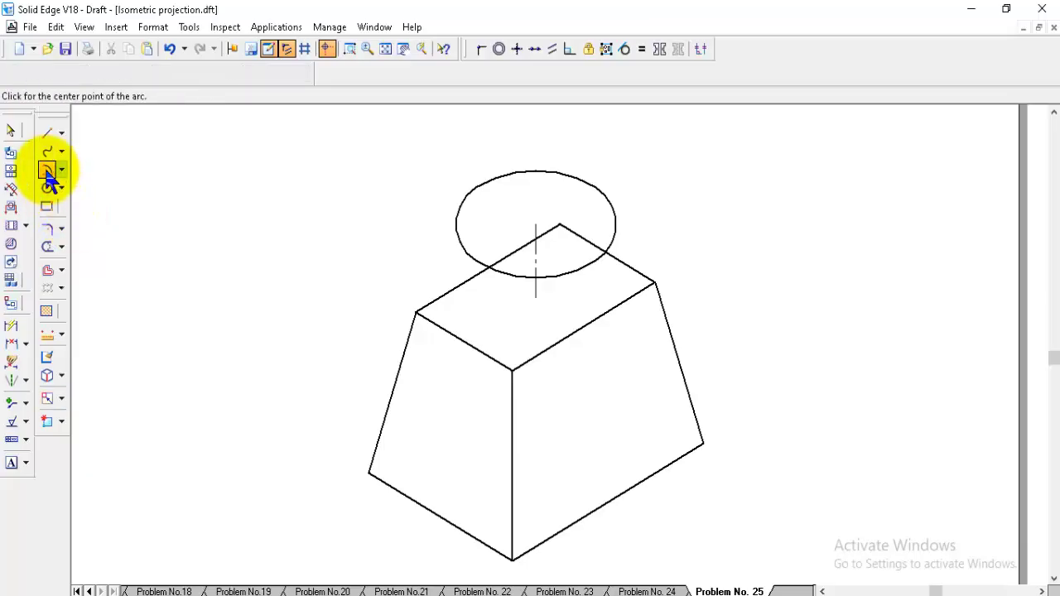
pyautogui.click(76, 76)
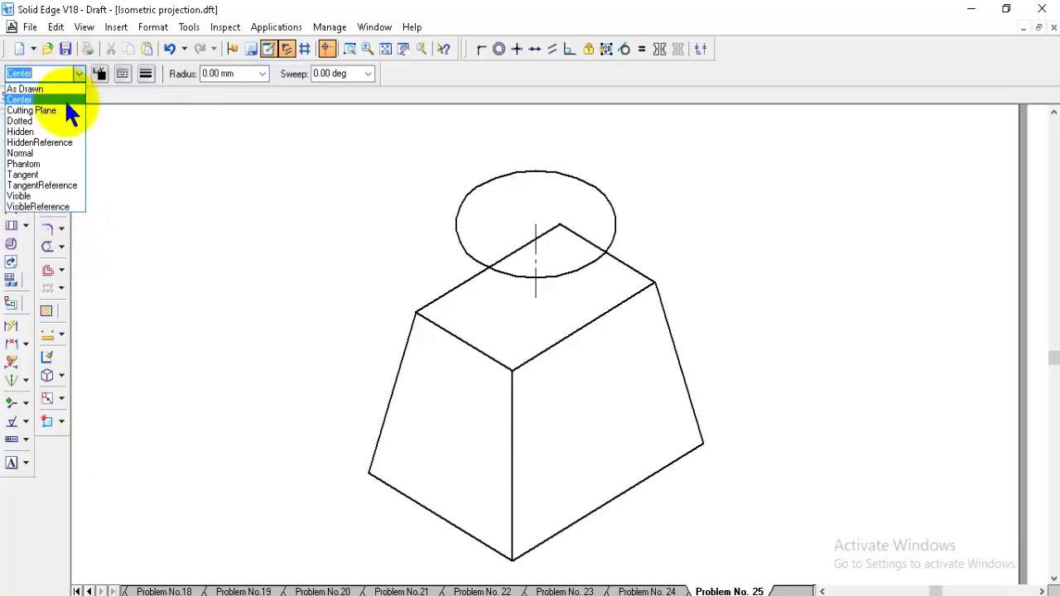
pyautogui.click(35, 186)
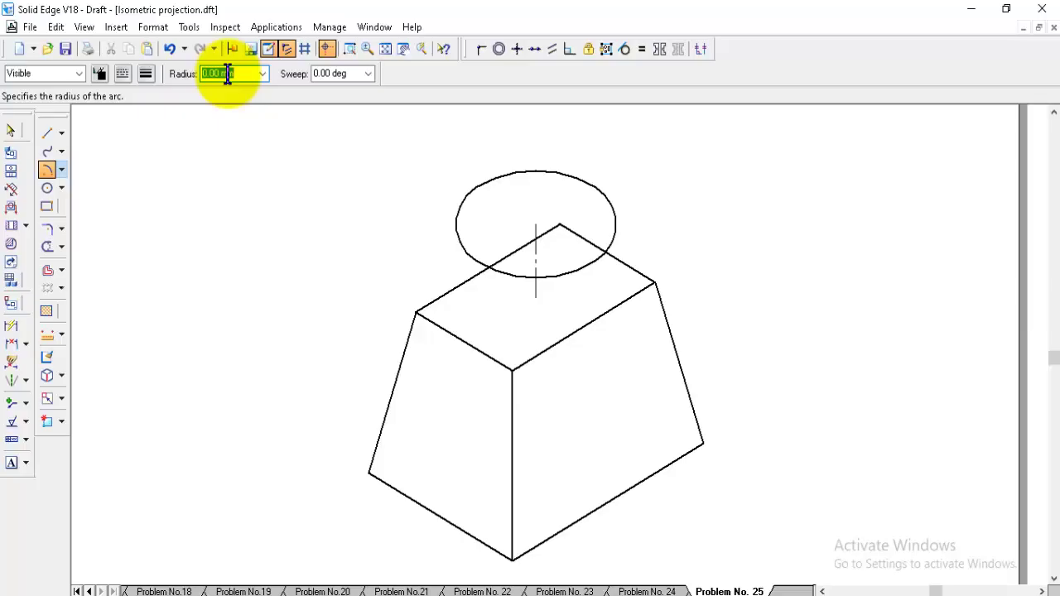
pyautogui.press('Tab')
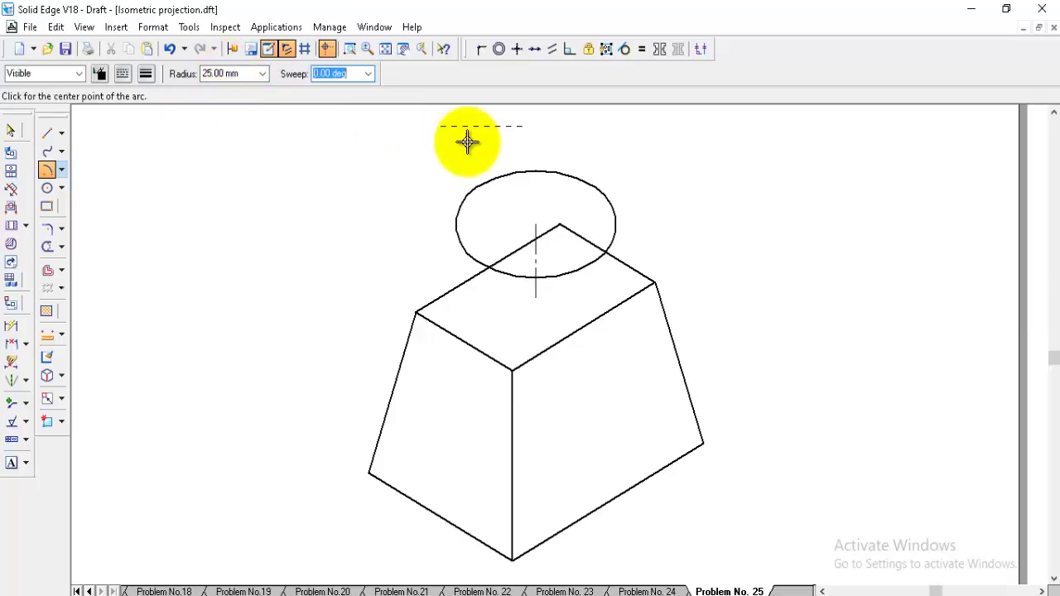
pyautogui.click(536, 222)
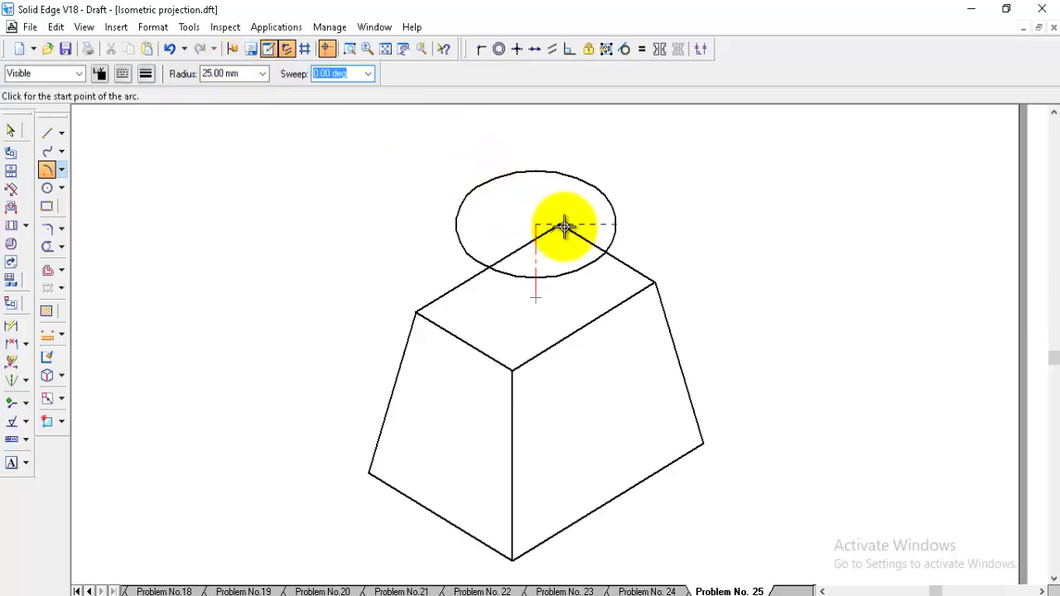
pyautogui.click(621, 223)
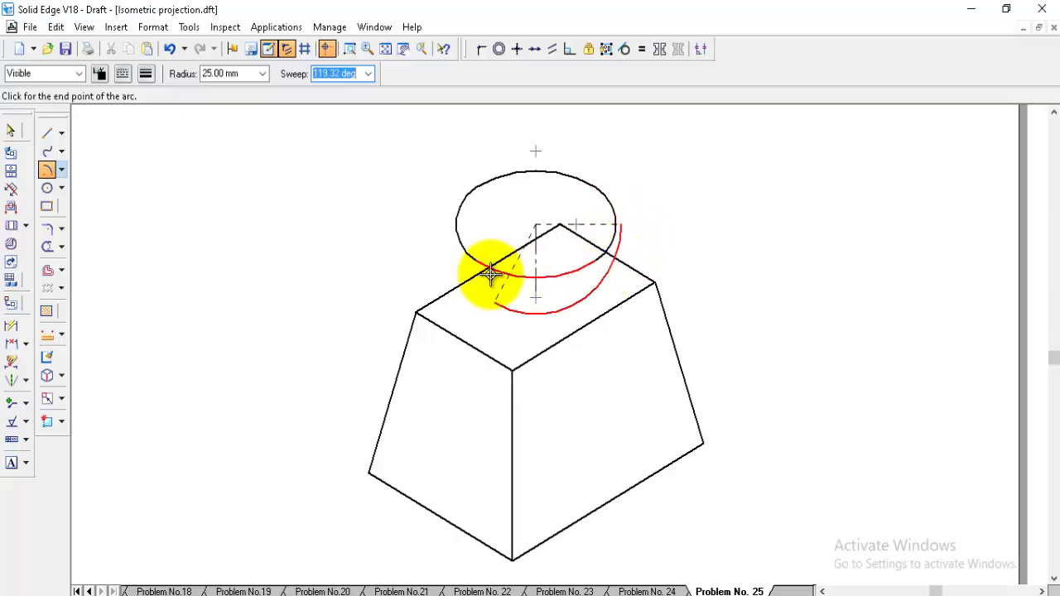
pyautogui.click(449, 224)
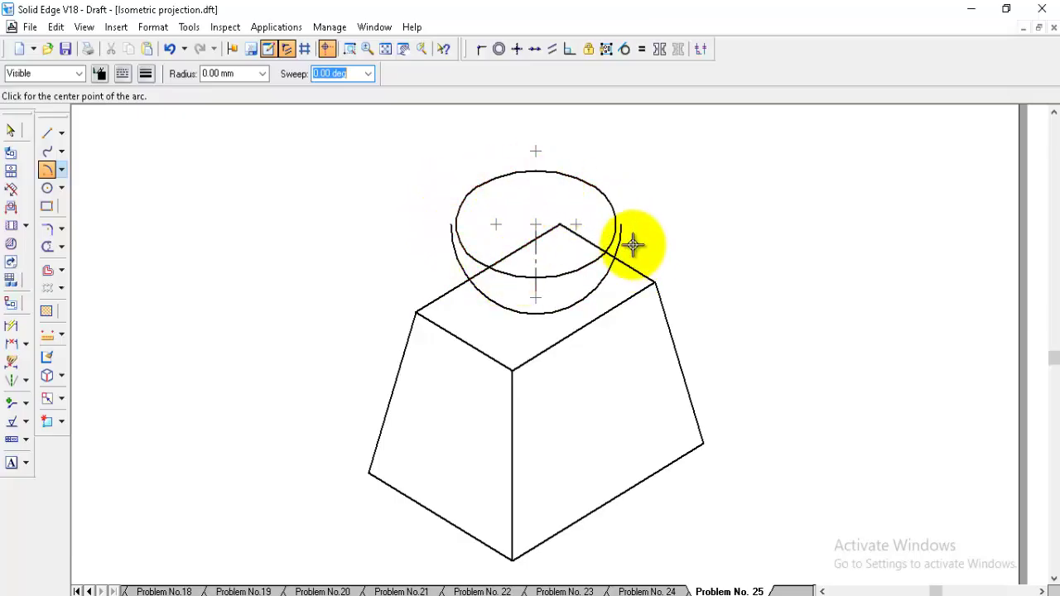
# Join both ends of the hemisphere arc to the ellipse with short Visible-style lines
pyautogui.click(48, 134)
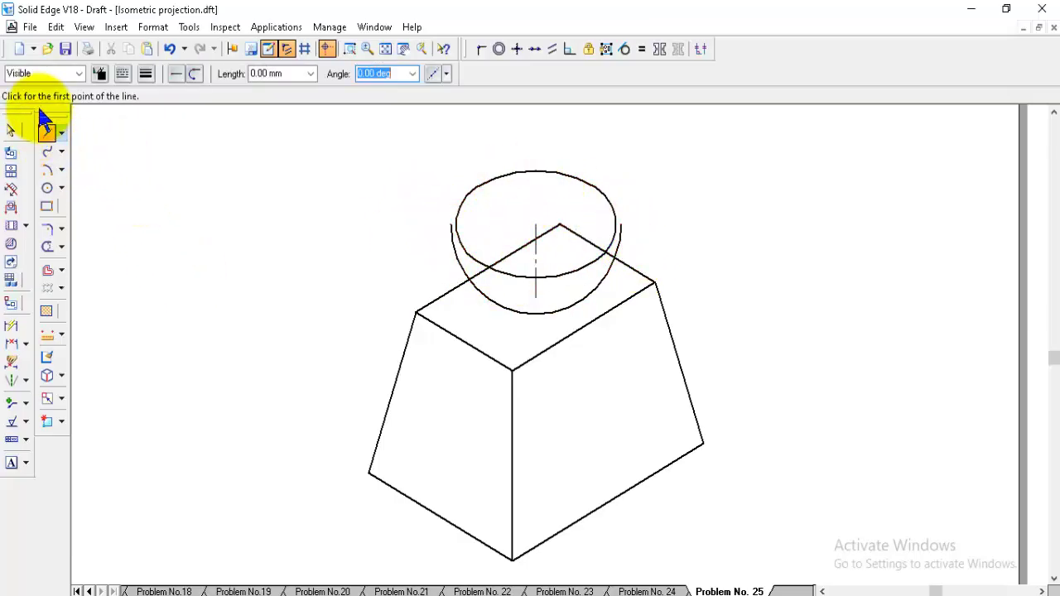
pyautogui.click(623, 225)
pyautogui.press('Escape')
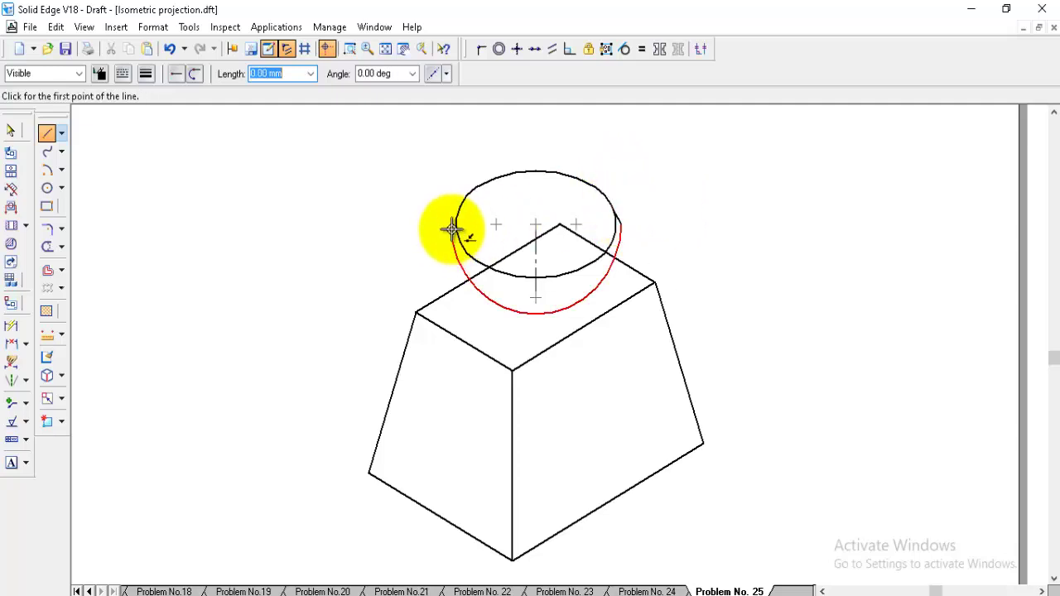
pyautogui.click(452, 225)
pyautogui.press('Escape')
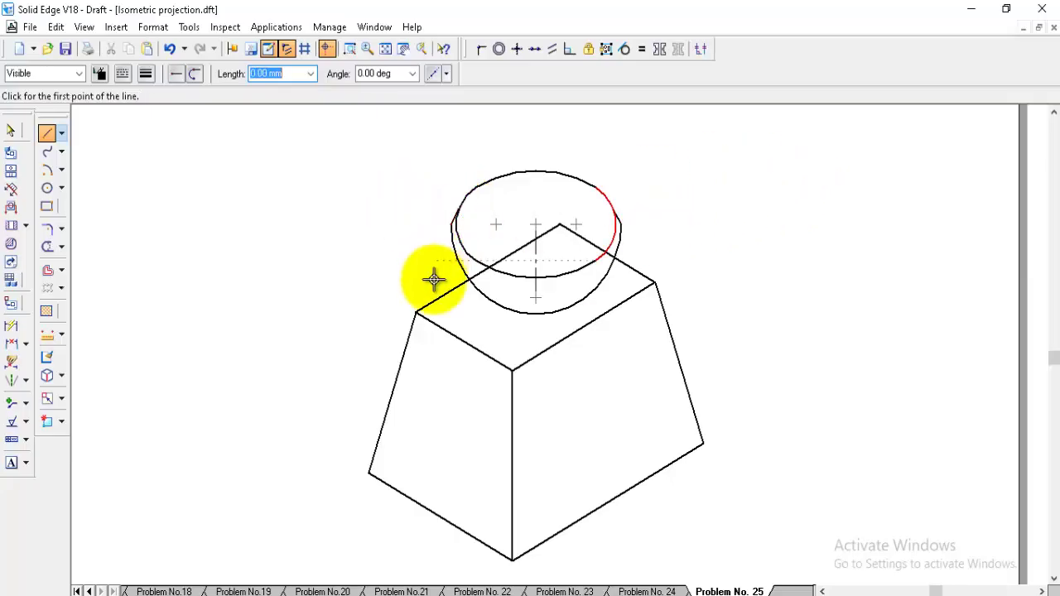
# Trim away the portions of the frustum's two rear top edges that are hidden behind the hemisphere
pyautogui.click(47, 246)
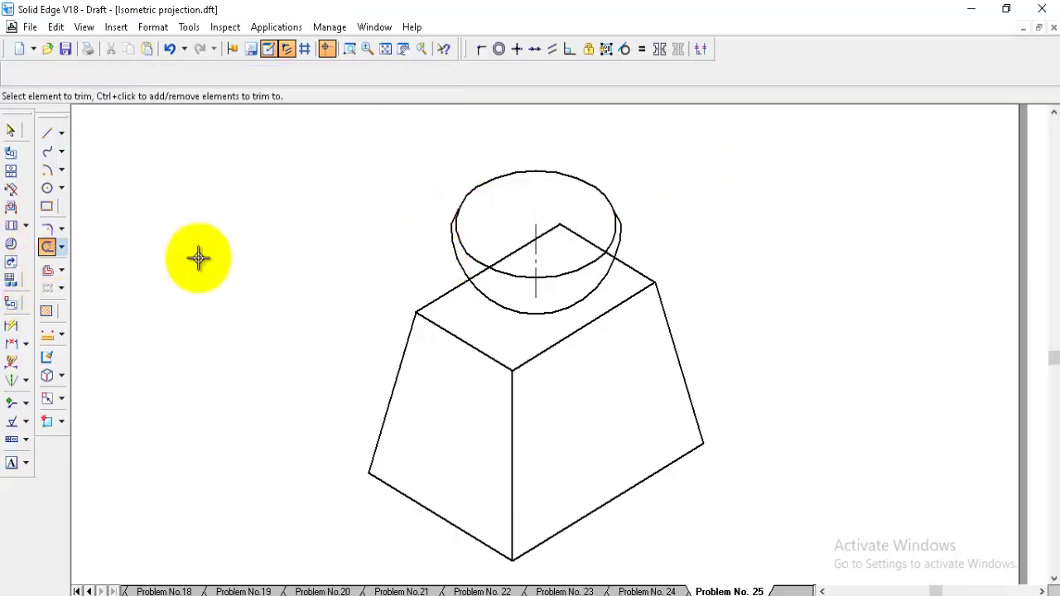
pyautogui.click(477, 271)
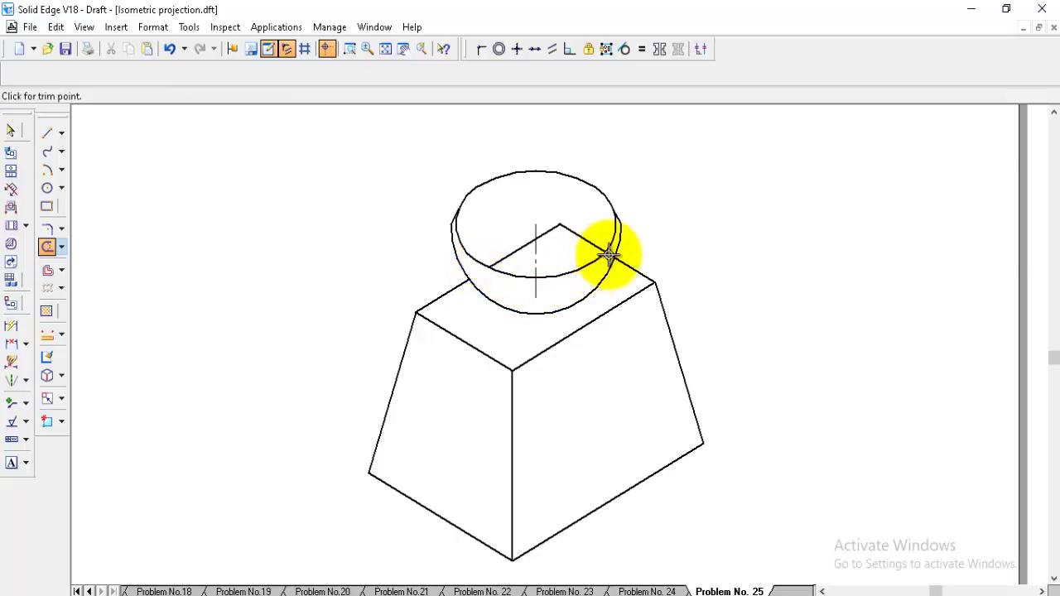
pyautogui.click(579, 238)
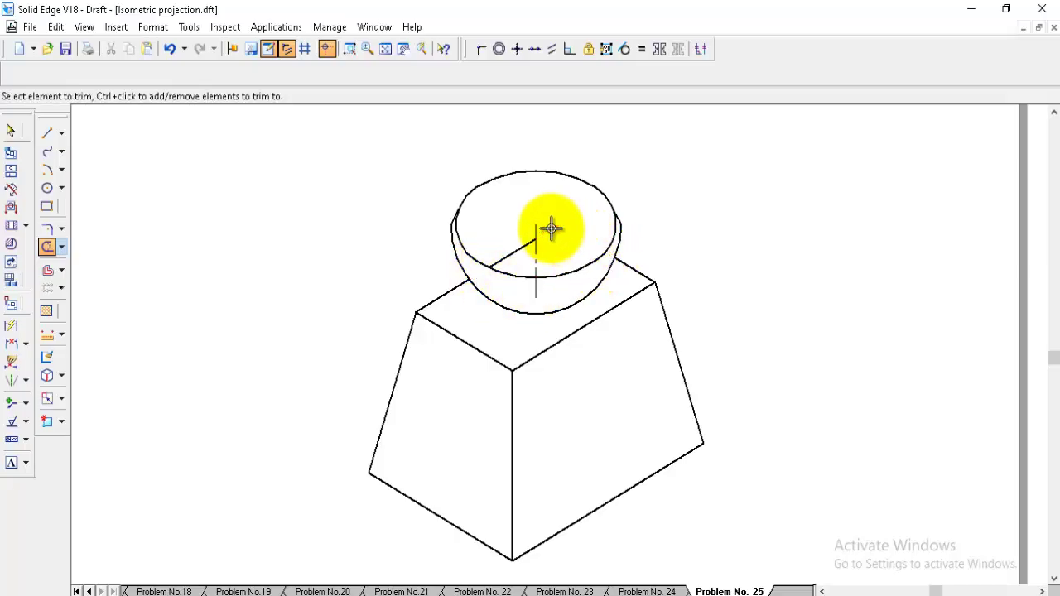
pyautogui.click(500, 251)
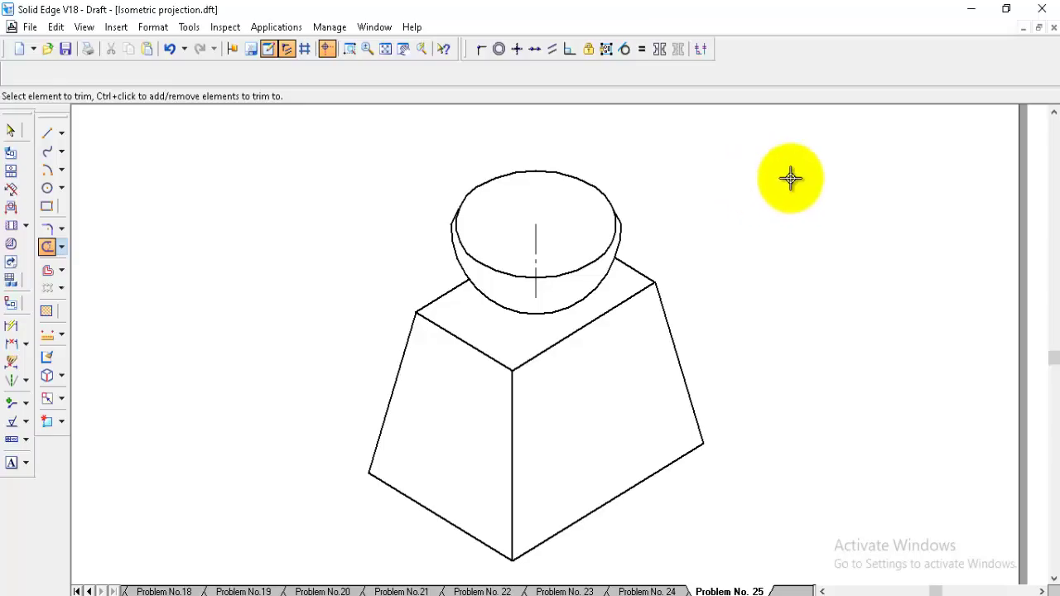